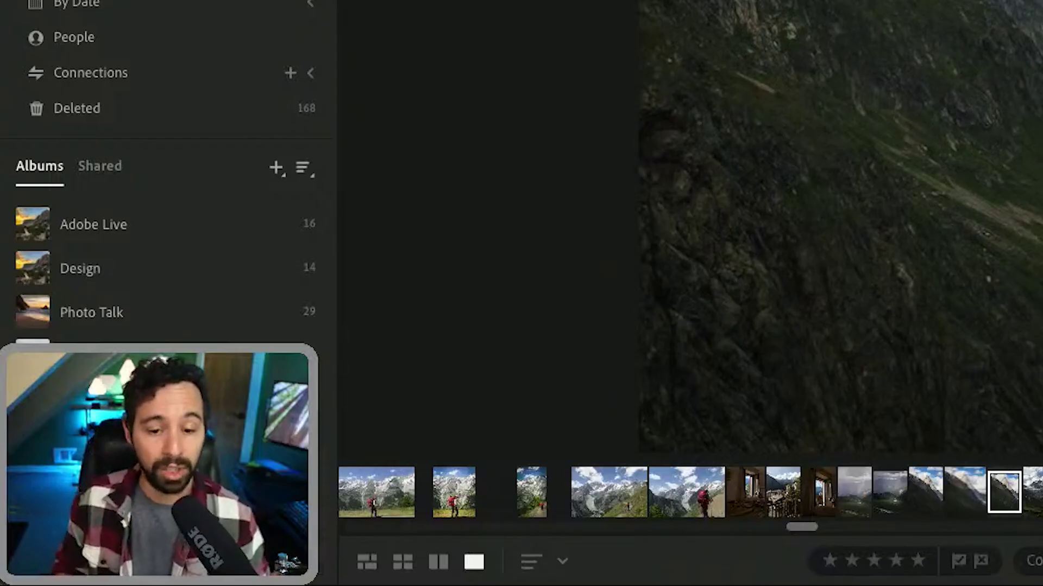
Bring up the Export 1 Photo submenu for the mountain peak photo in Lightroom
right_click(521, 538)
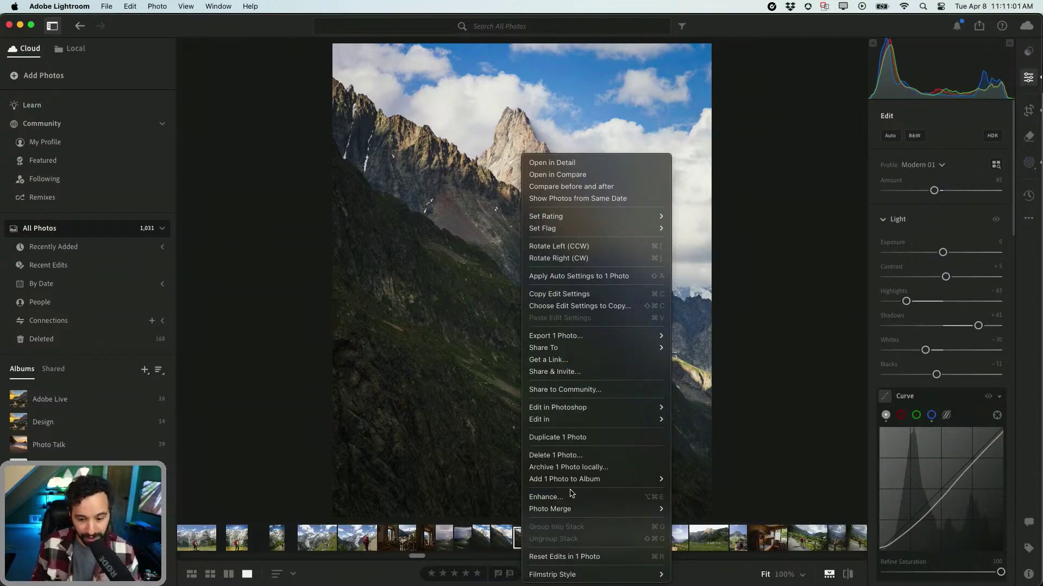
mouse_move(624, 336)
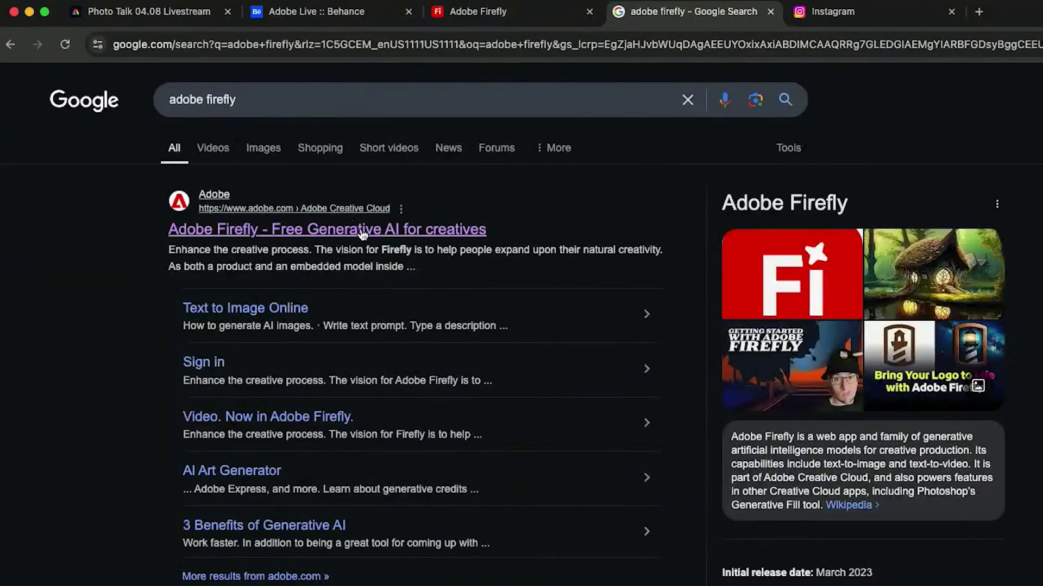
Go from the Adobe Firefly search result to Firefly's Image to video (beta) generator
left_click(363, 233)
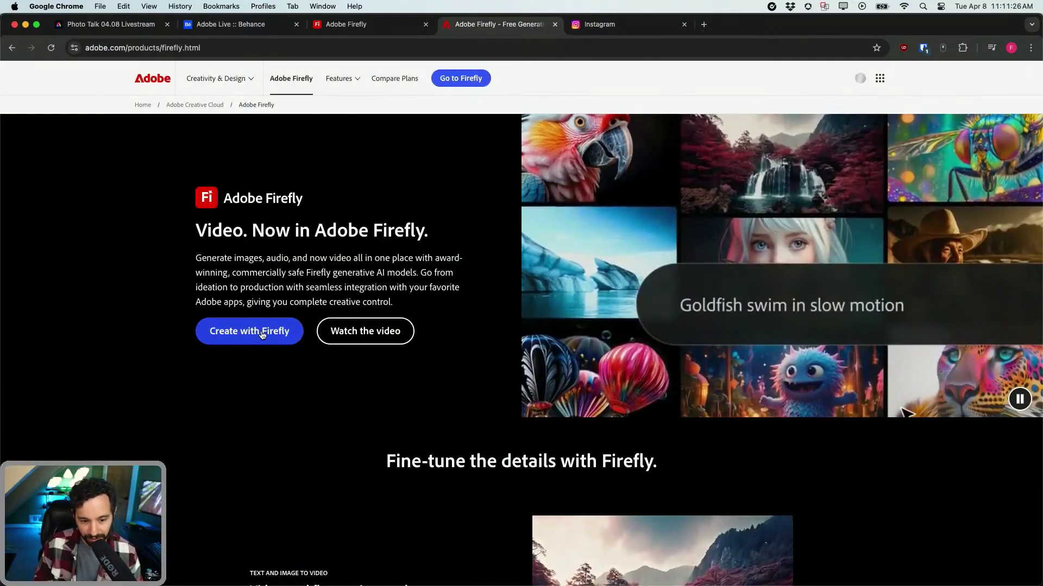
left_click(262, 335)
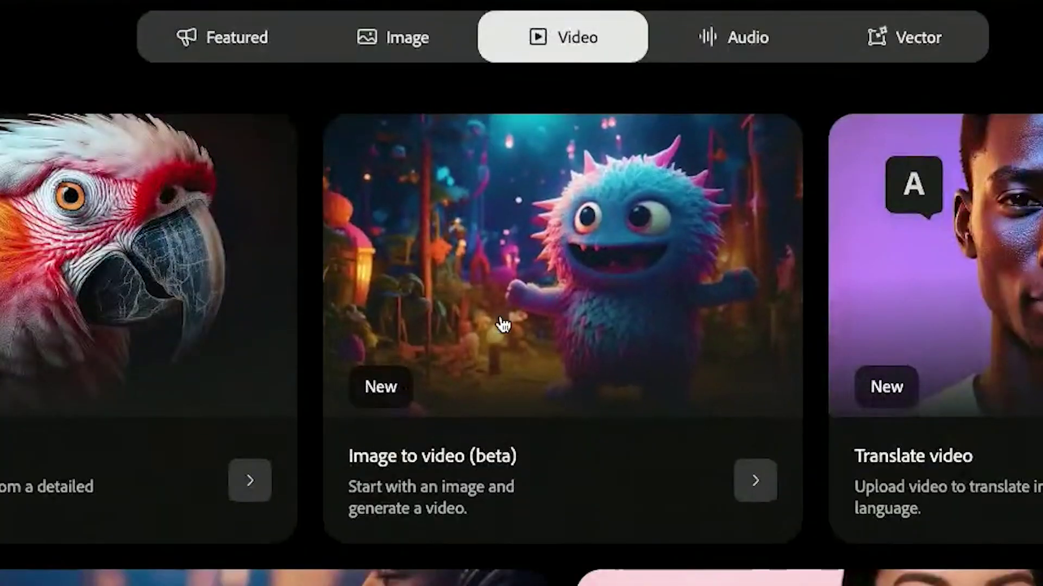
left_click(502, 324)
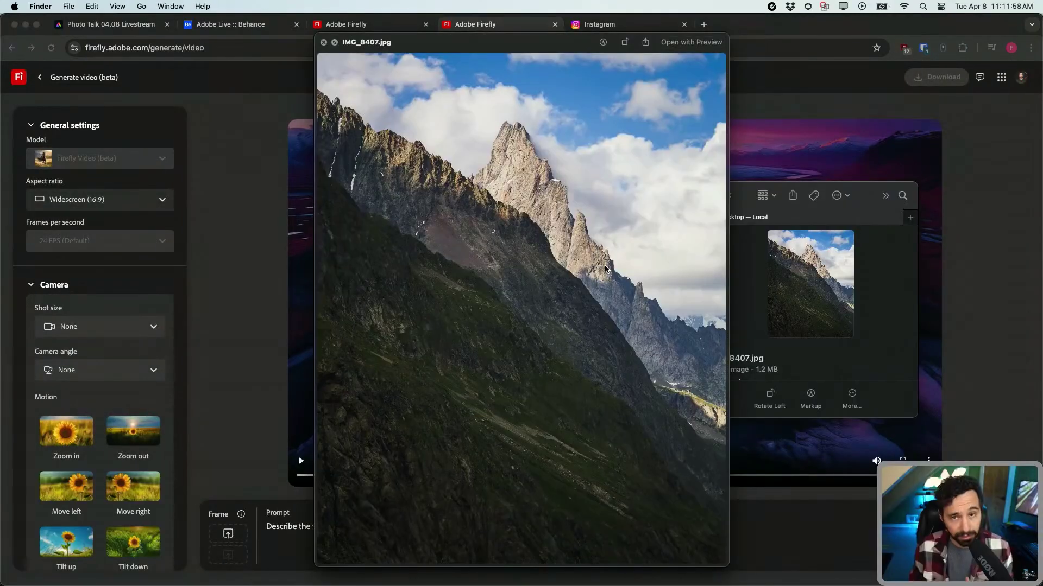
Close the photo preview and set the video's aspect ratio to Vertical (9:16)
key("super+Tab")
scroll(129, 202, "up", 10)
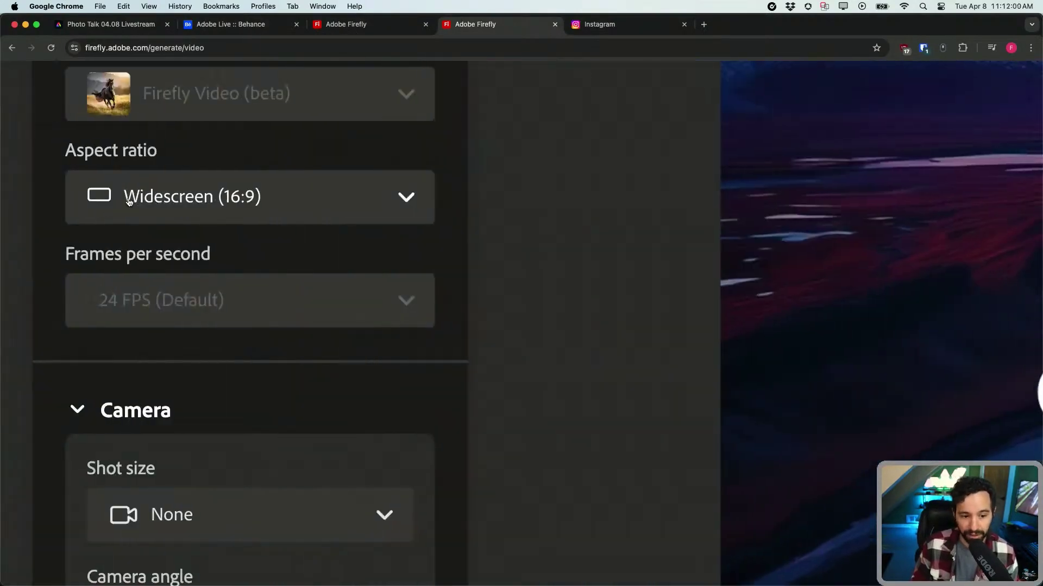
left_click(197, 202)
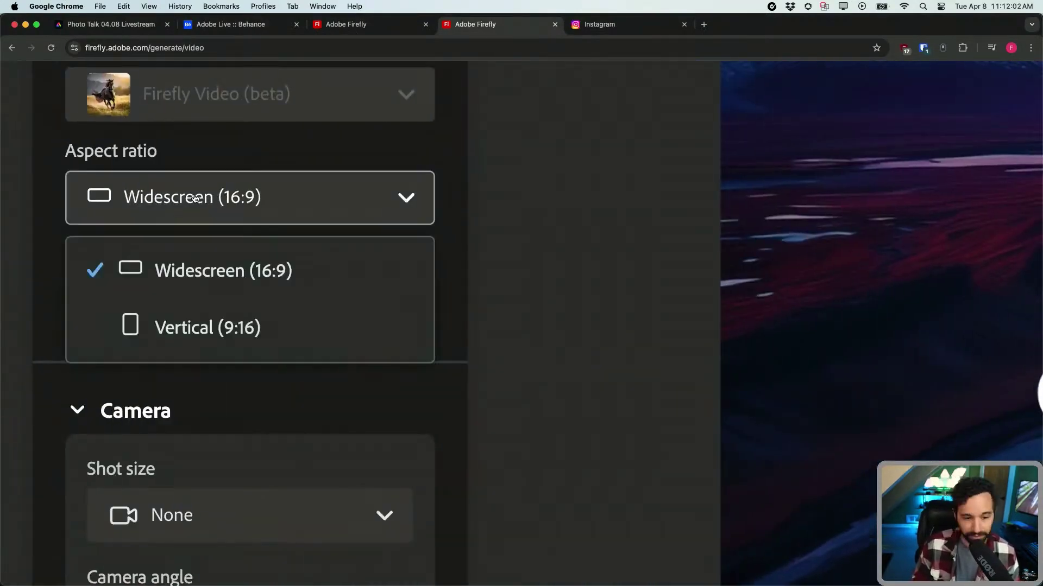
left_click(223, 332)
scroll(374, 274, "down", 10)
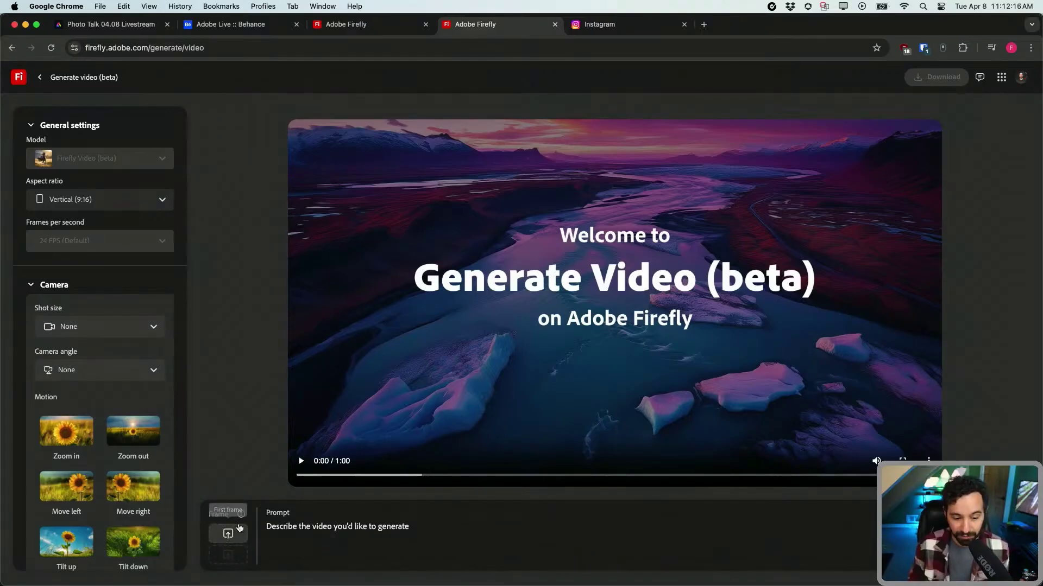
Use the mountain photo as first frame and generate the pastel sunset timelapse
left_click(162, 515)
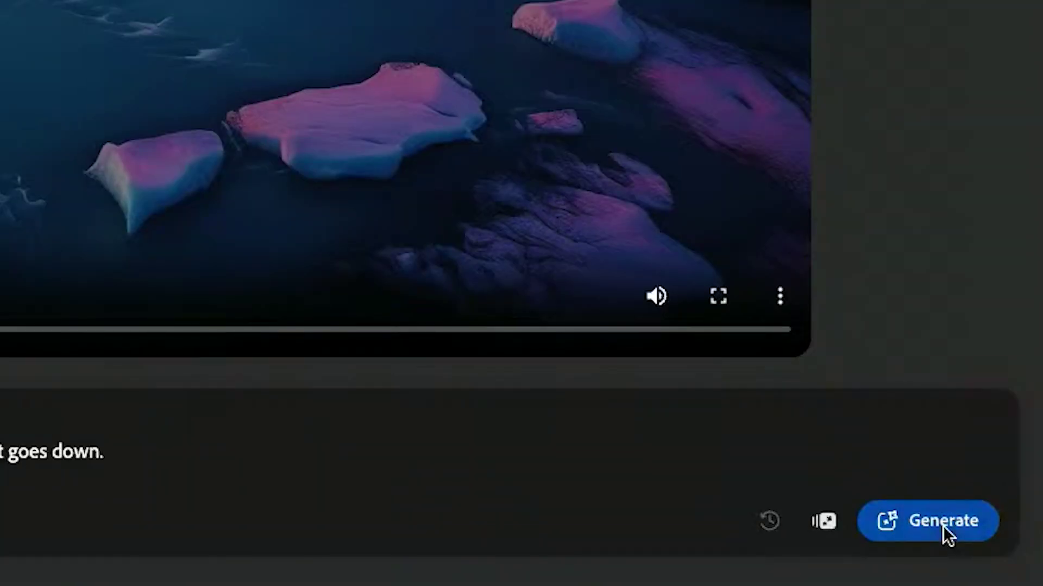
left_click(943, 526)
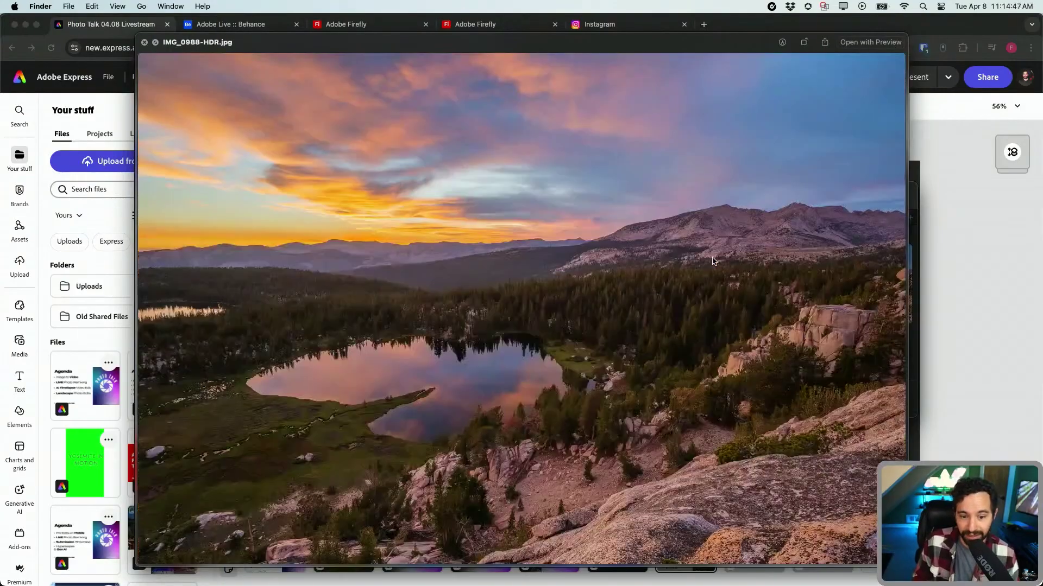
Step through the Yosemite photos in Quick Look until IMG_9749-HDR-Edit.jpg shows
key("Right")
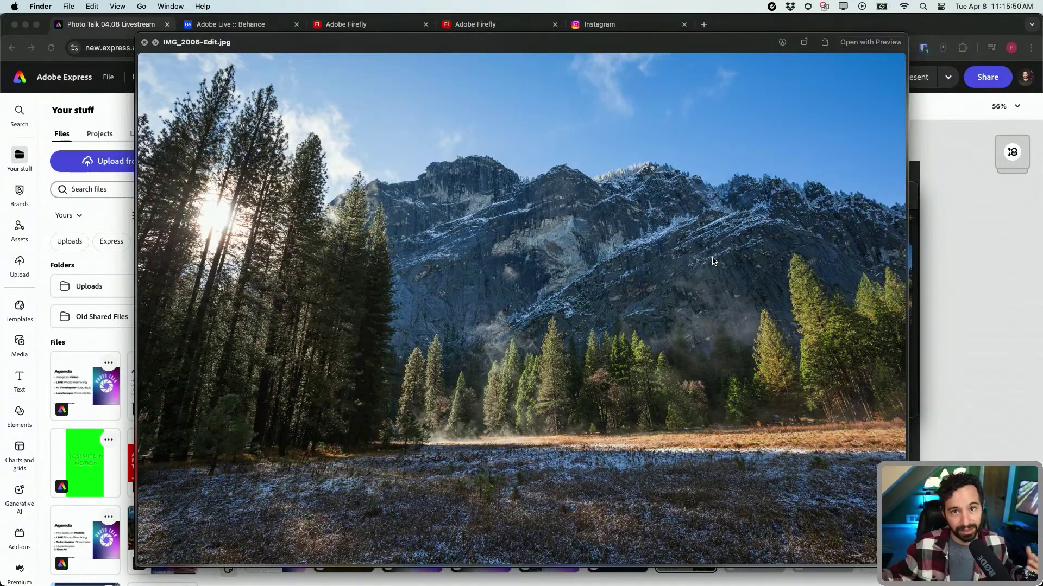
key("Right")
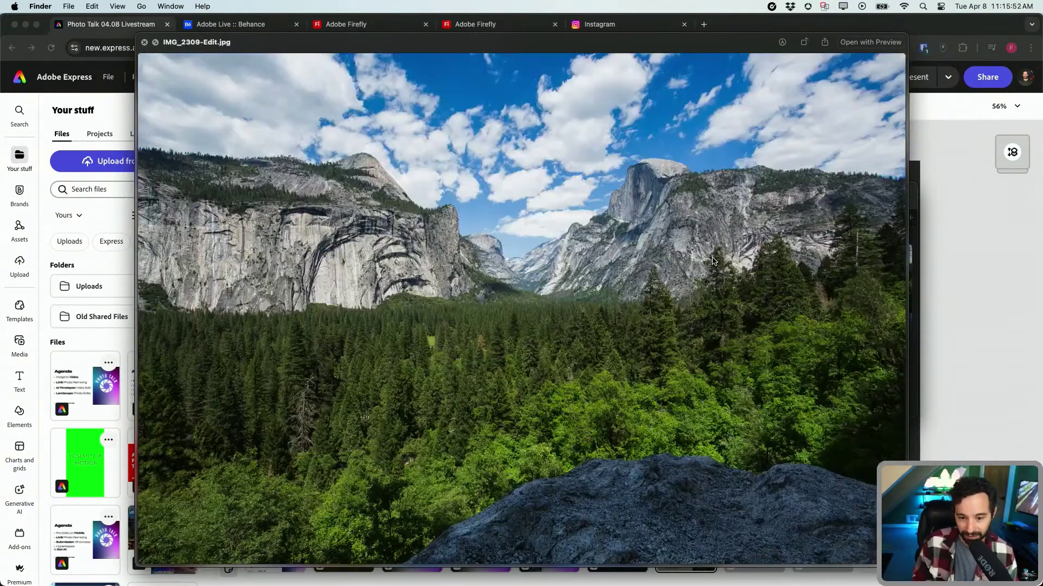
key("Right")
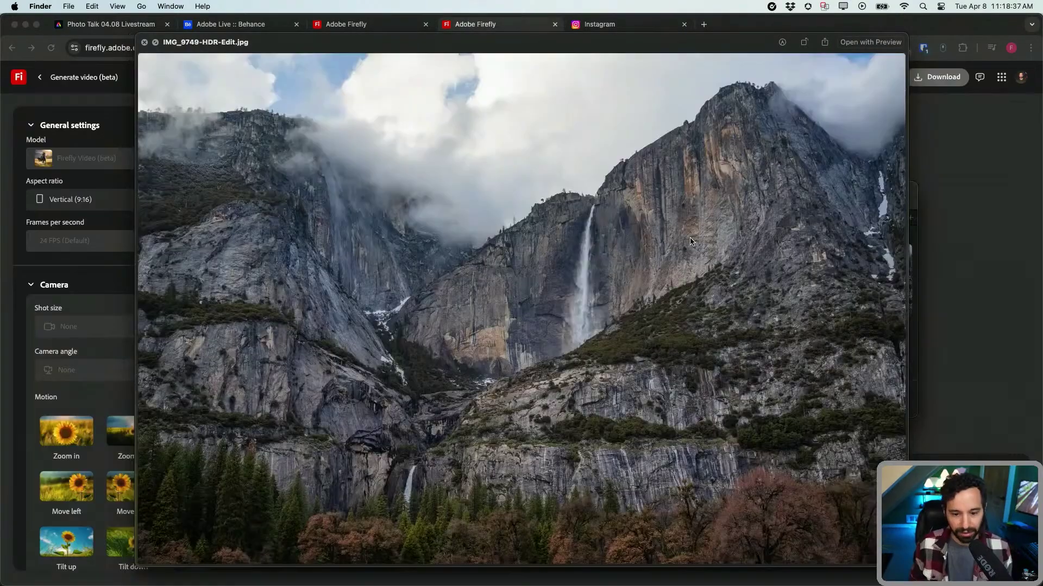
key("space")
Switch the Firefly video's aspect ratio to Widescreen (16:9)
left_click(318, 318)
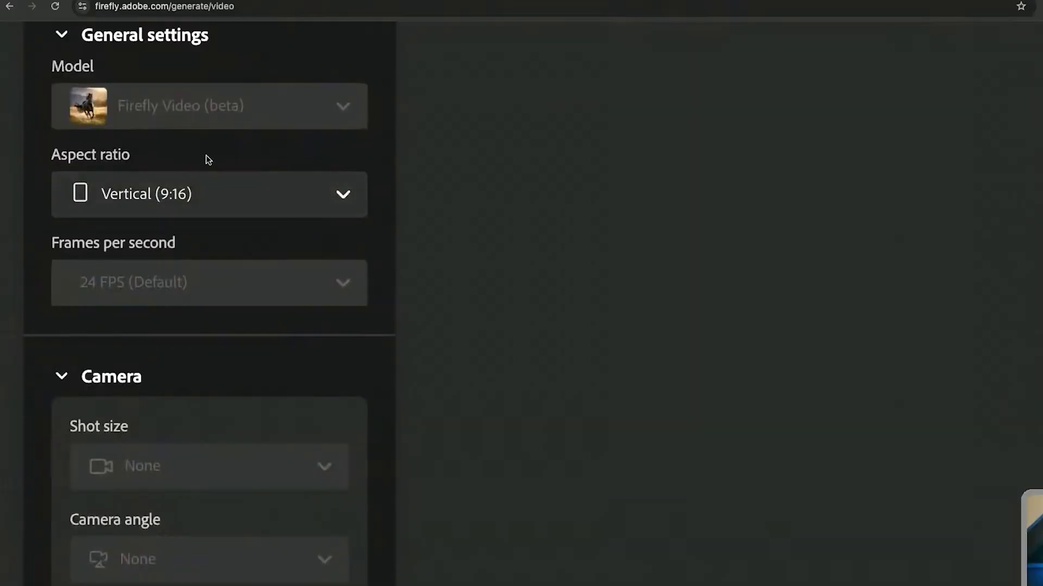
left_click(212, 189)
left_click(188, 257)
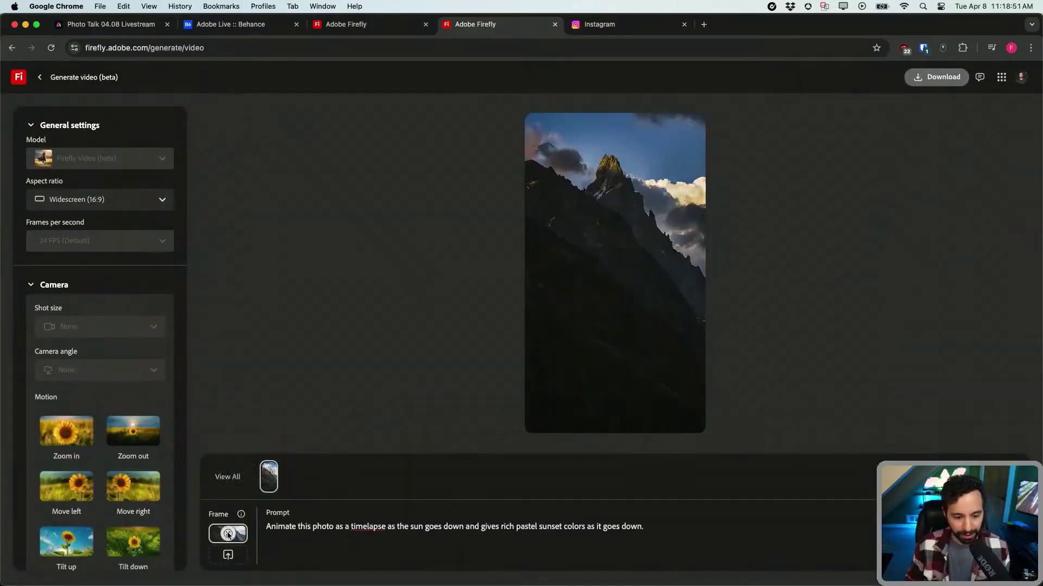
Set IMG_9749-HDR-Edit.jpg as first frame and rewrite the prompt about clouds moving over the waterfall
left_click(228, 534)
left_click(429, 249)
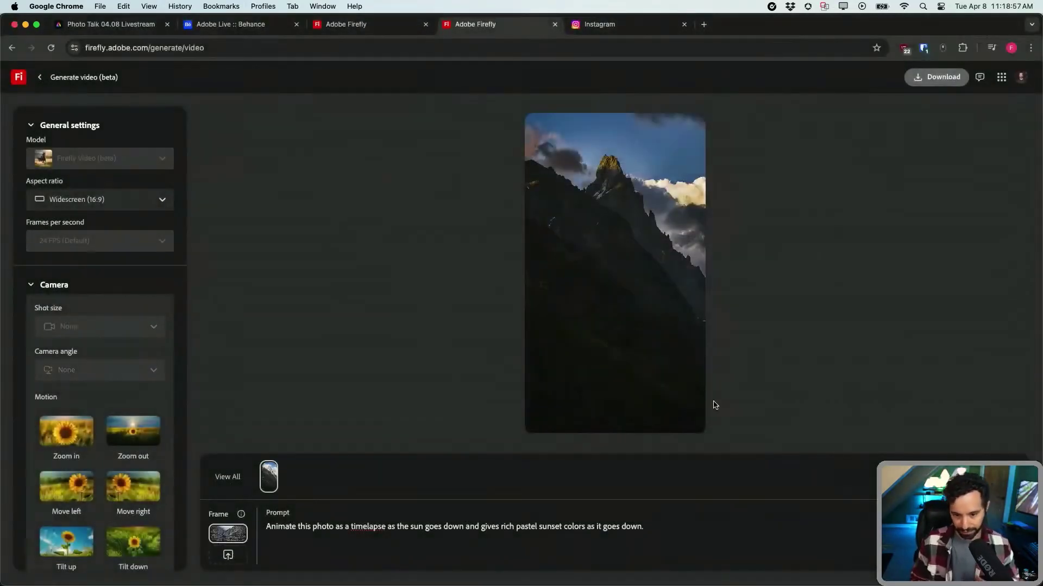
left_click_drag(645, 527, 398, 527)
type("the clouds move  from right to left over the waterfall,")
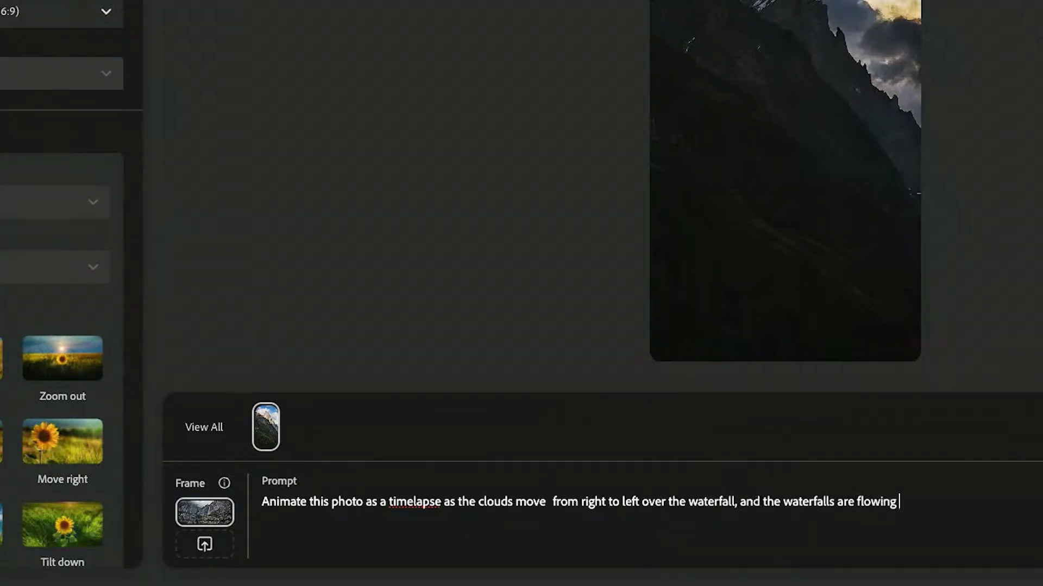
left_click(407, 565)
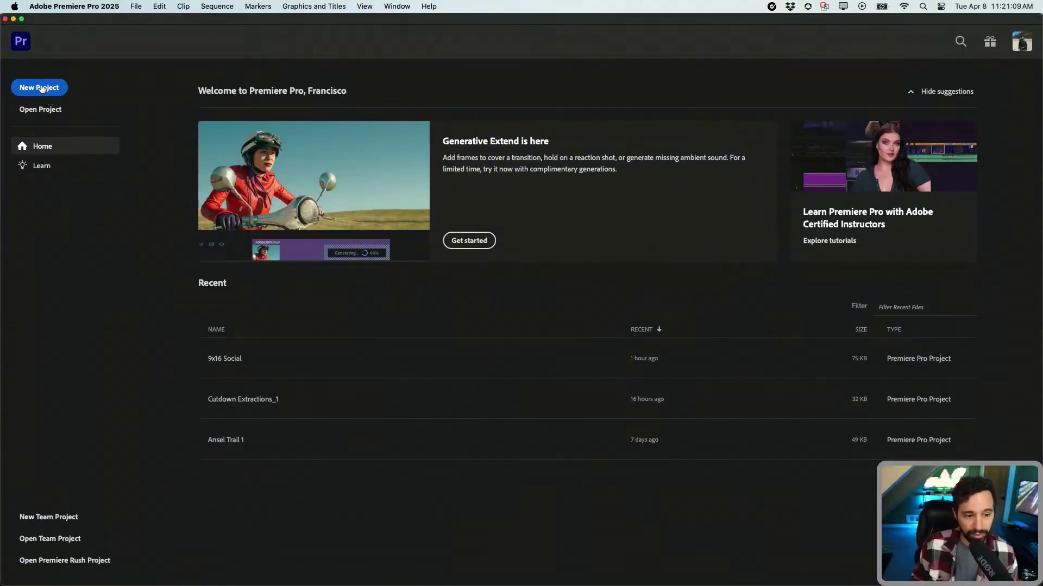
Create the 'Yosemite in Montion' project and start a new HD 1080p sequence
left_click(40, 86)
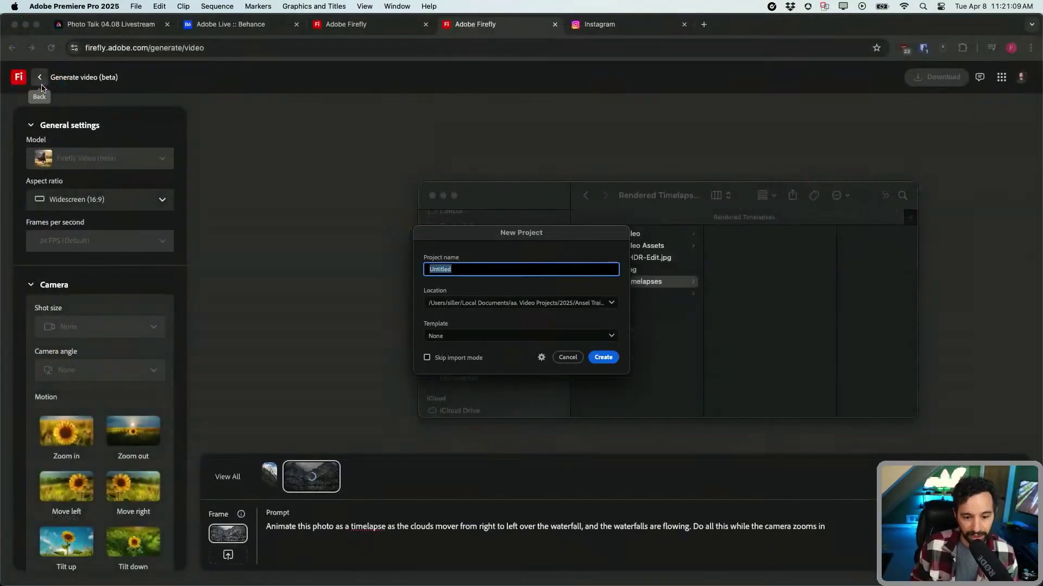
type("Yosemite in Montion")
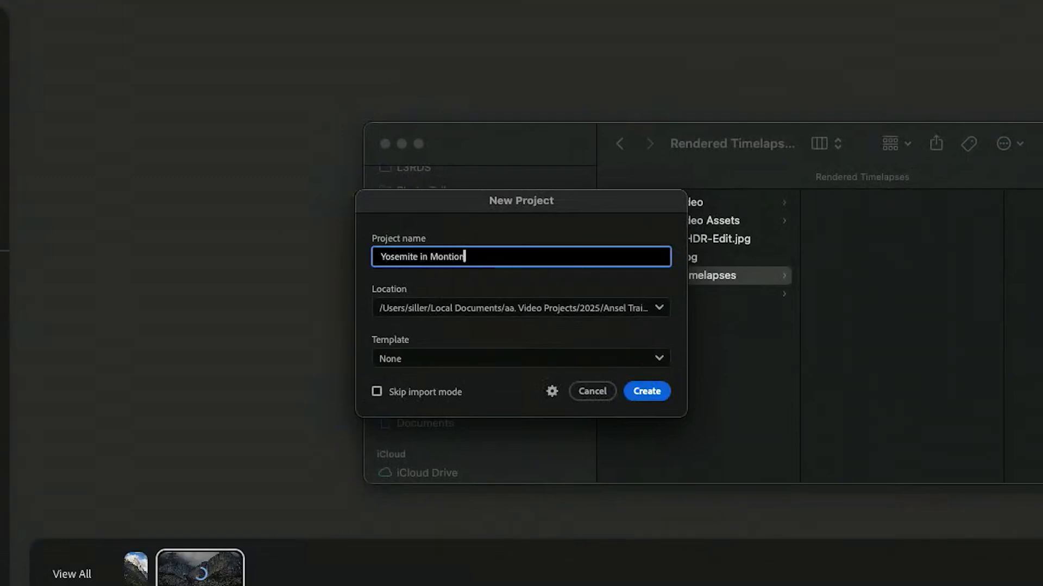
key("Return")
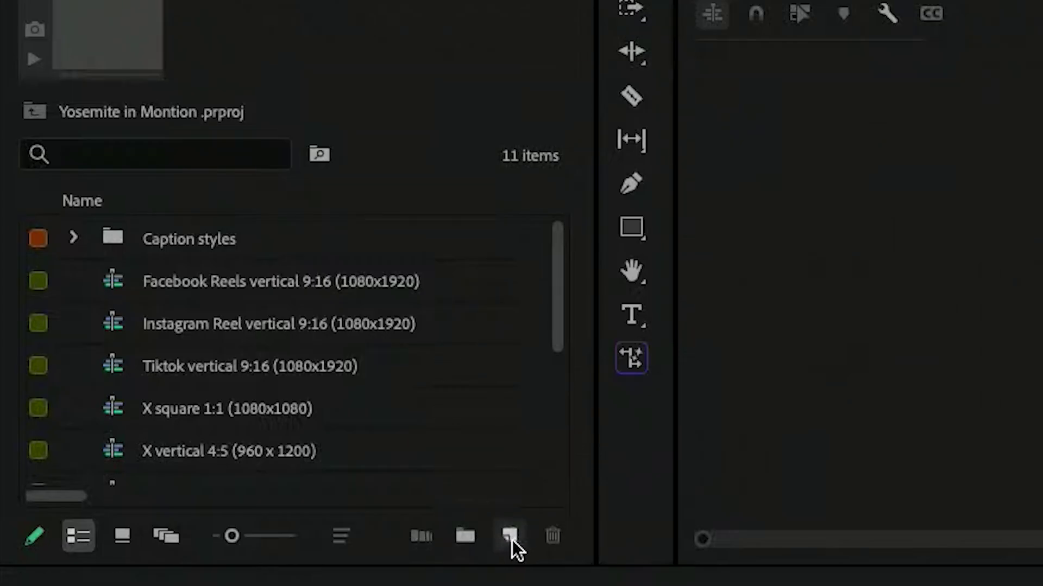
left_click(510, 538)
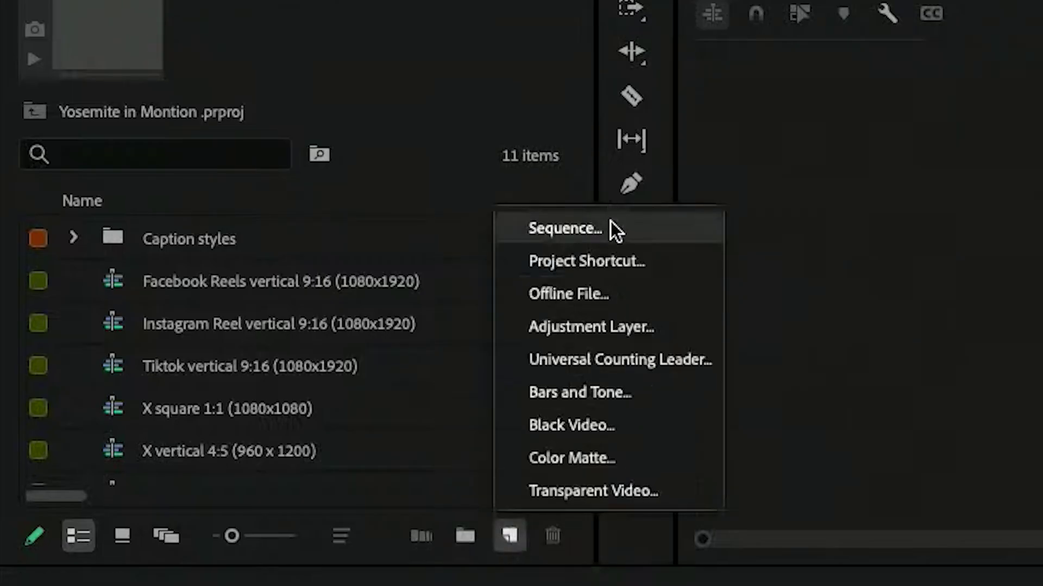
left_click(610, 231)
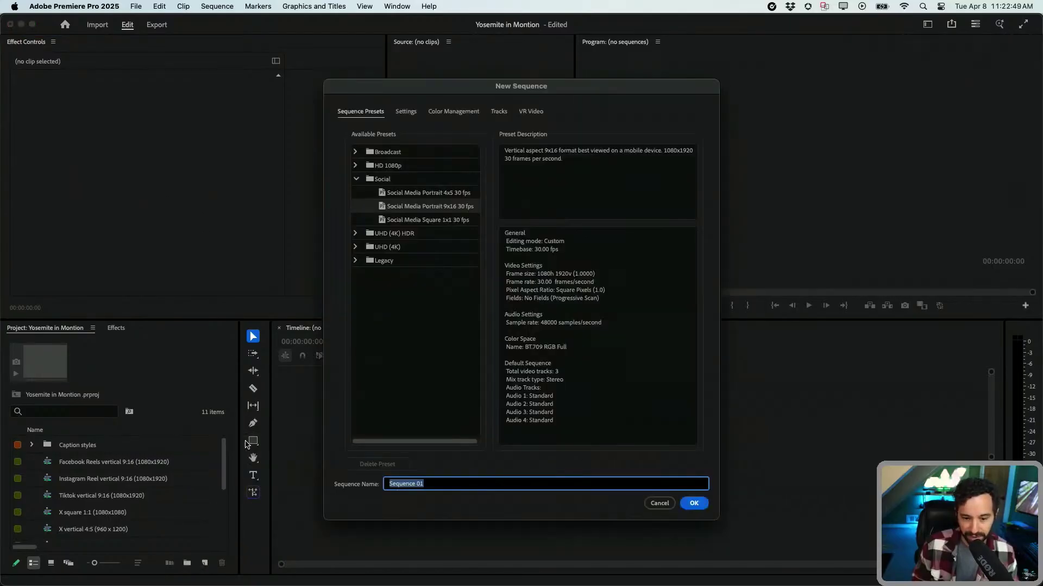
left_click(356, 166)
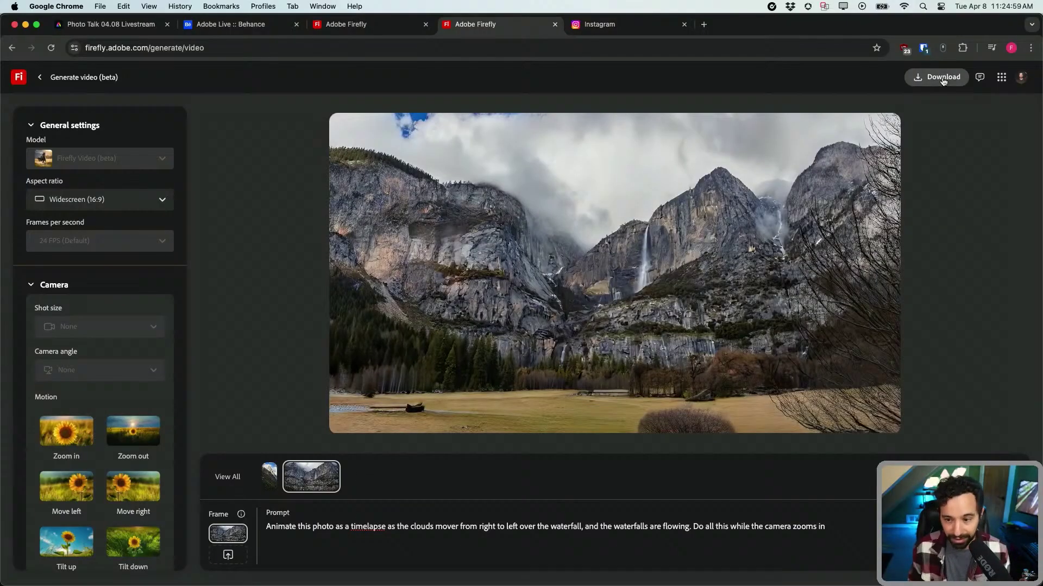
Download the waterfall timelapse into the Media bin and load the sunset lake photo into Firefly
left_click(944, 79)
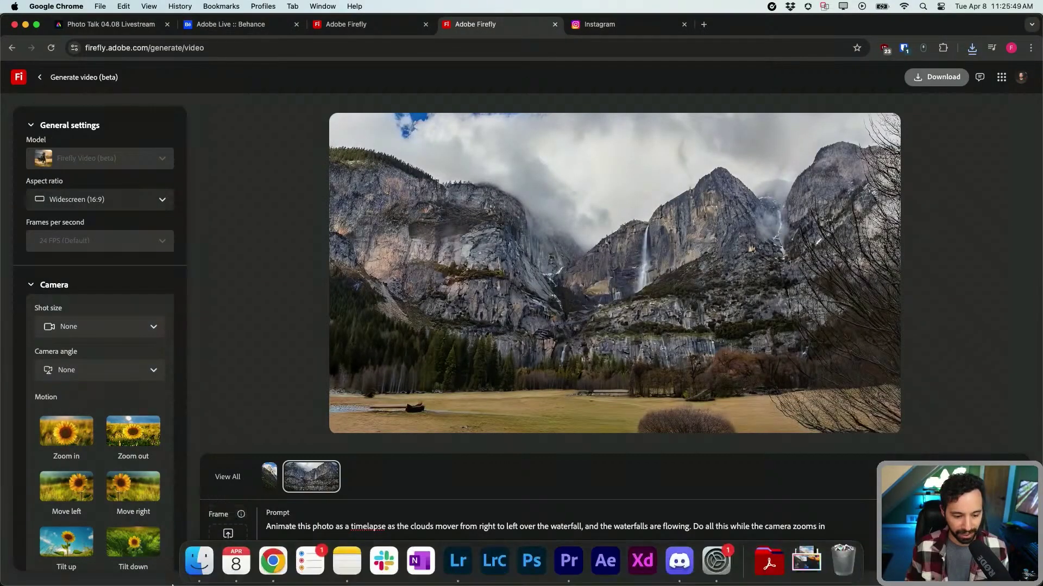
left_click(199, 564)
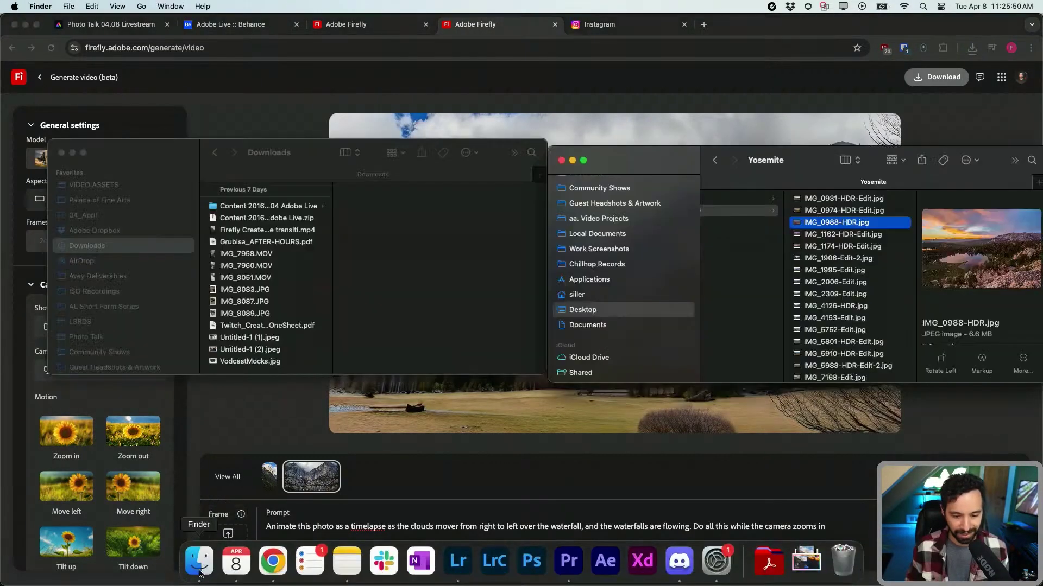
left_click_drag(805, 223, 293, 506)
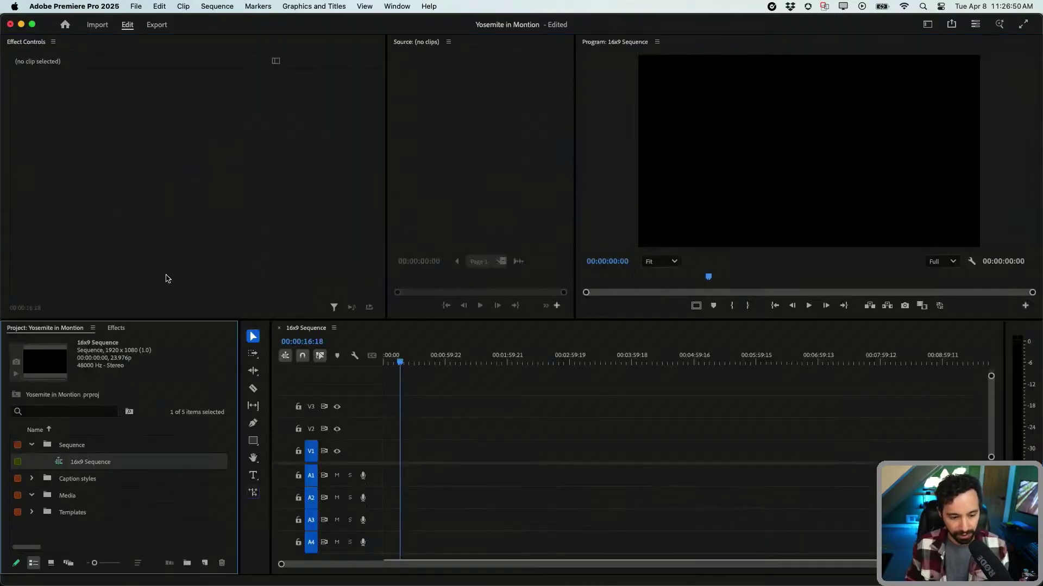
double_click(34, 499)
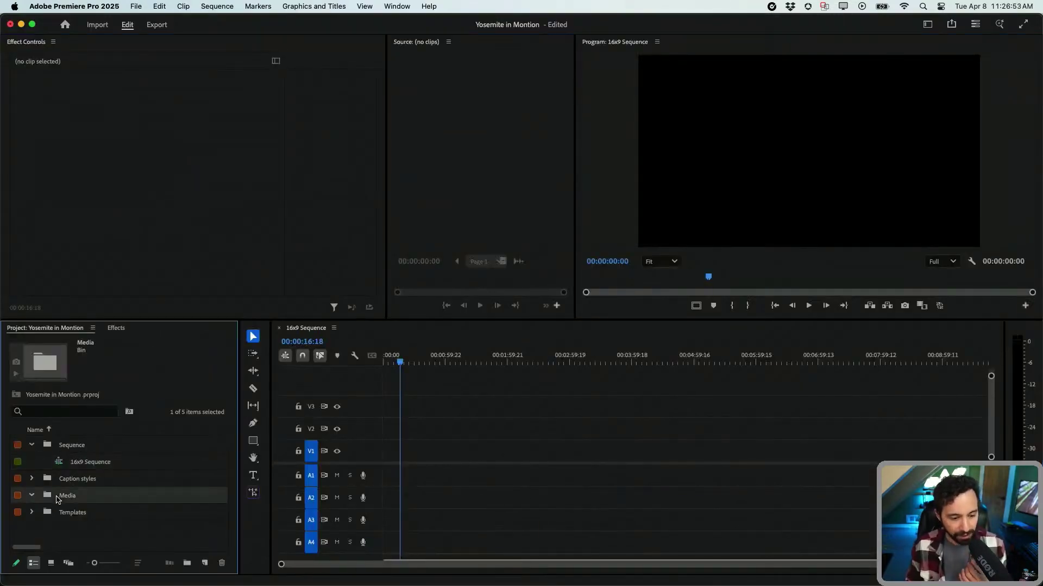
left_click_drag(482, 232, 134, 480)
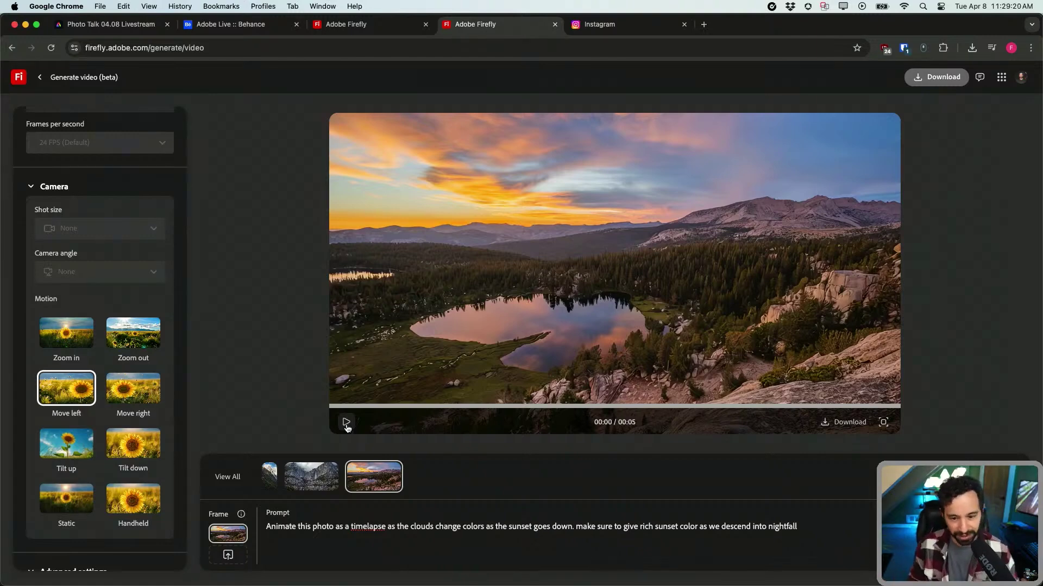
Play the sunset lake timelapse through to its 00:05 nightfall ending
left_click(347, 423)
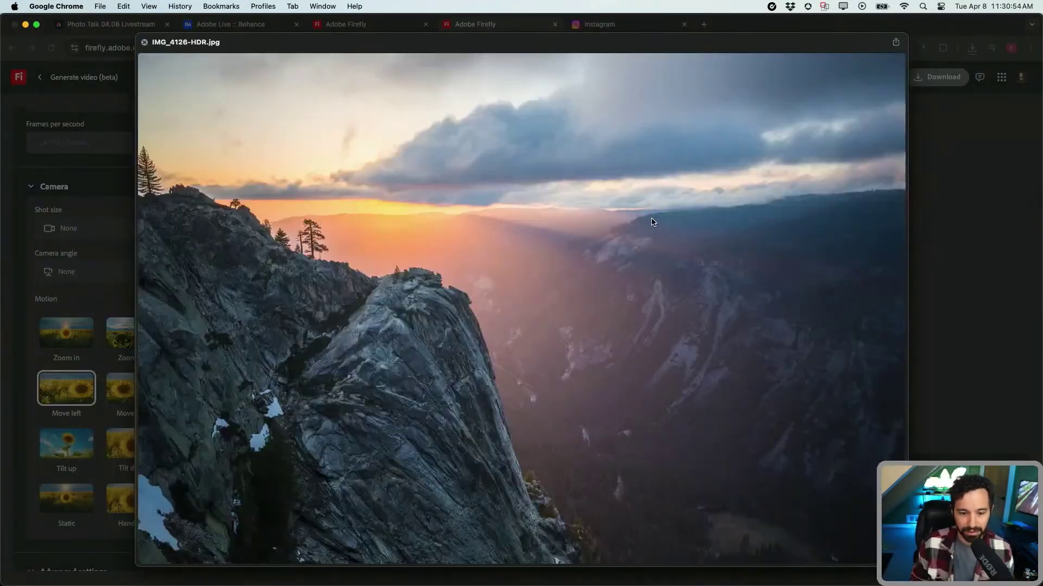
Load IMG_4126-HDR.jpg as first frame and add the downloaded Yosemite 3.mp4 to Premiere's bin
key("space")
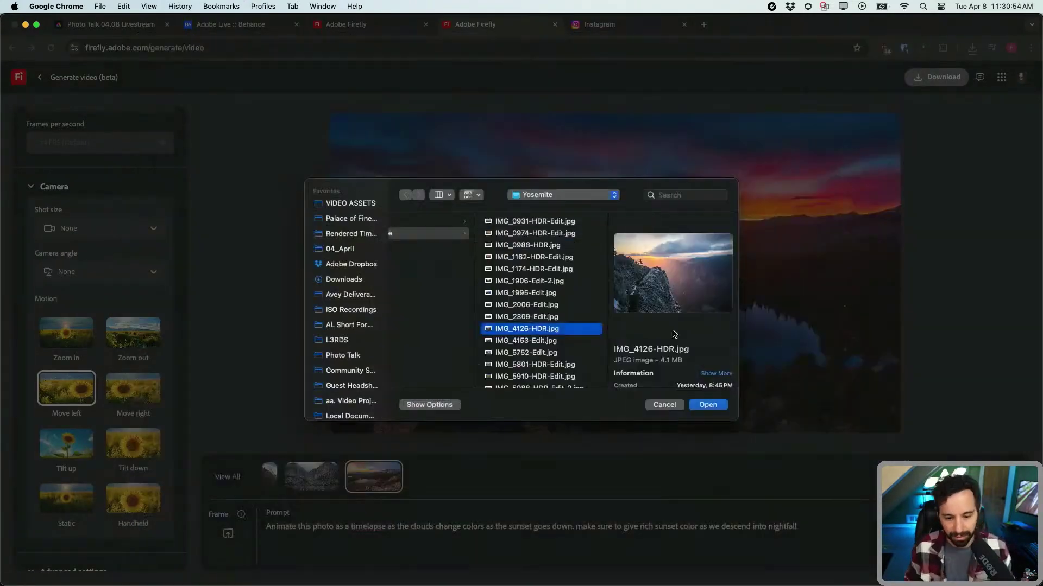
left_click(709, 406)
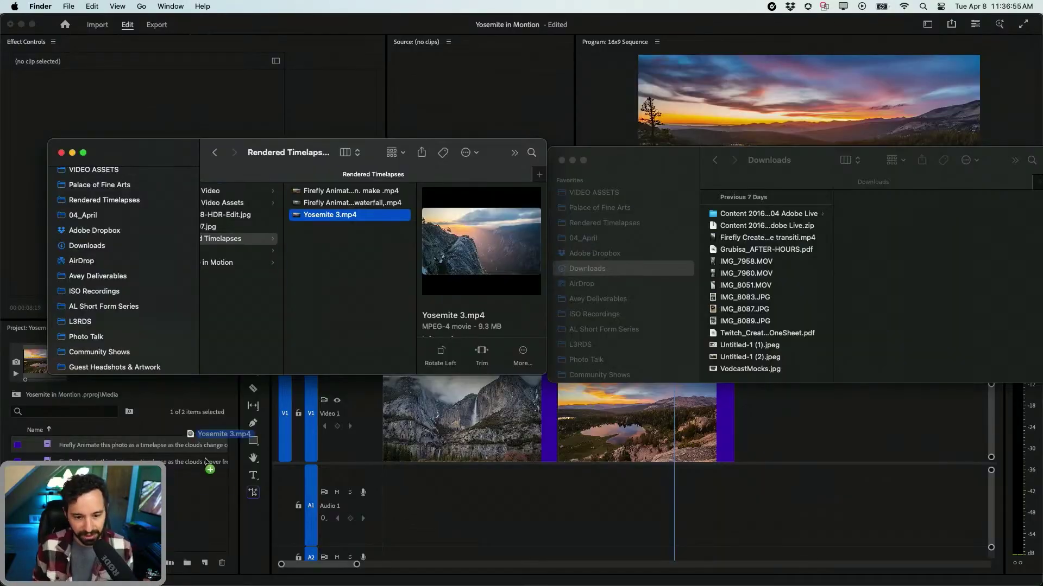
left_click_drag(205, 462, 207, 466)
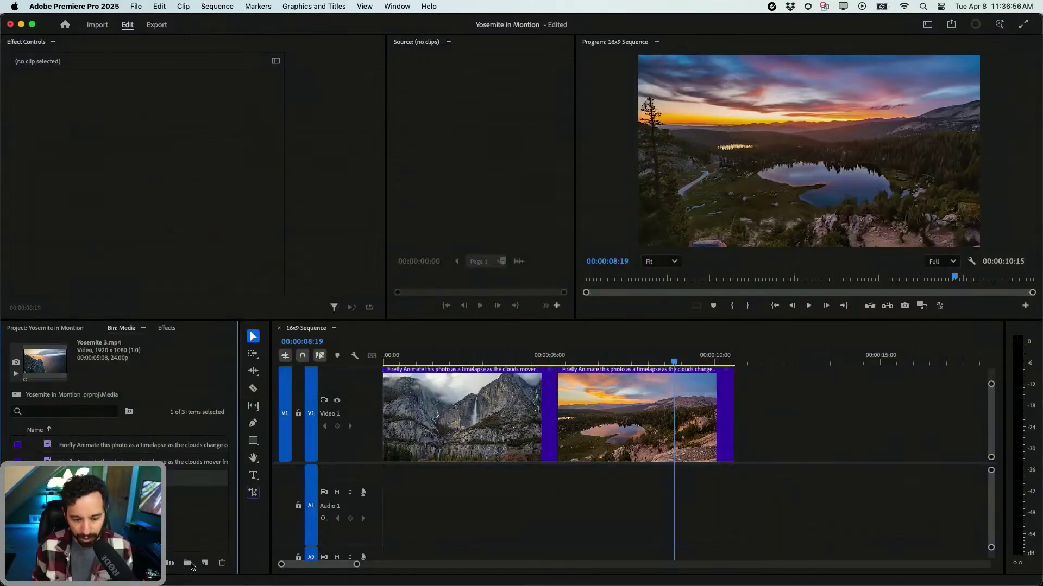
Show the Essential Sound panel via Window > Essential Sound in Premiere
left_click(273, 562)
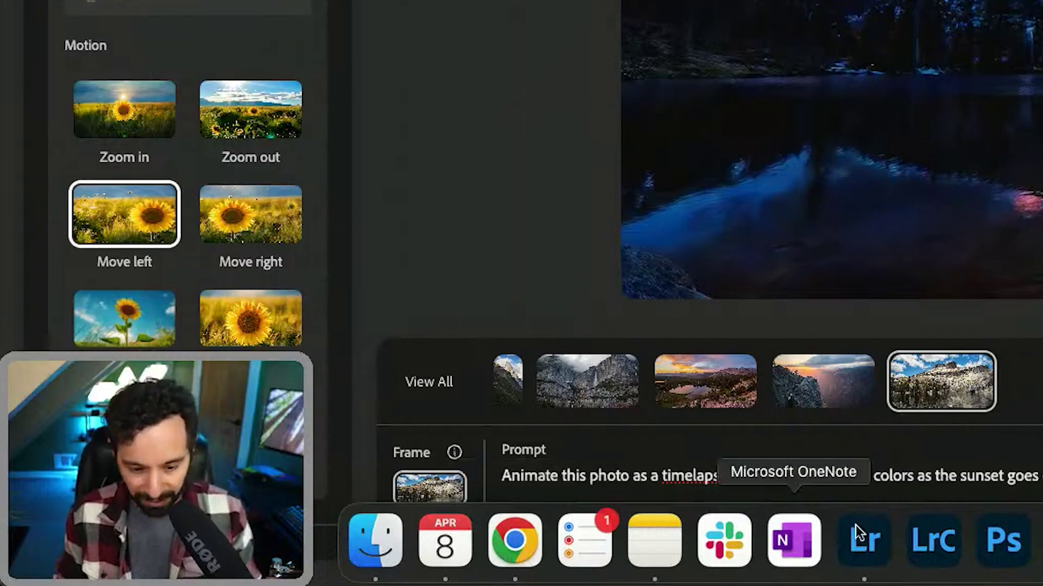
left_click(341, 21)
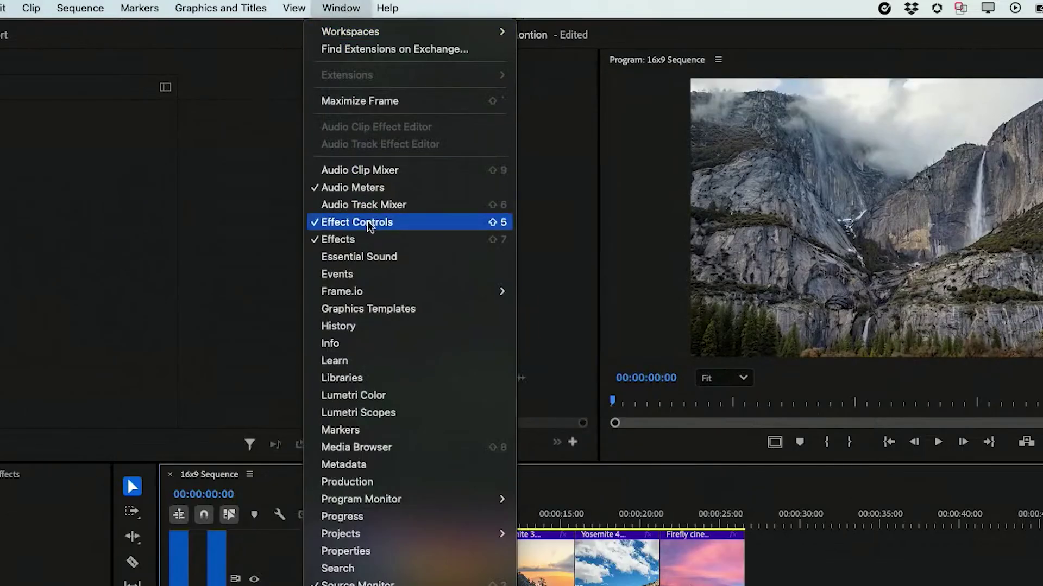
left_click(390, 257)
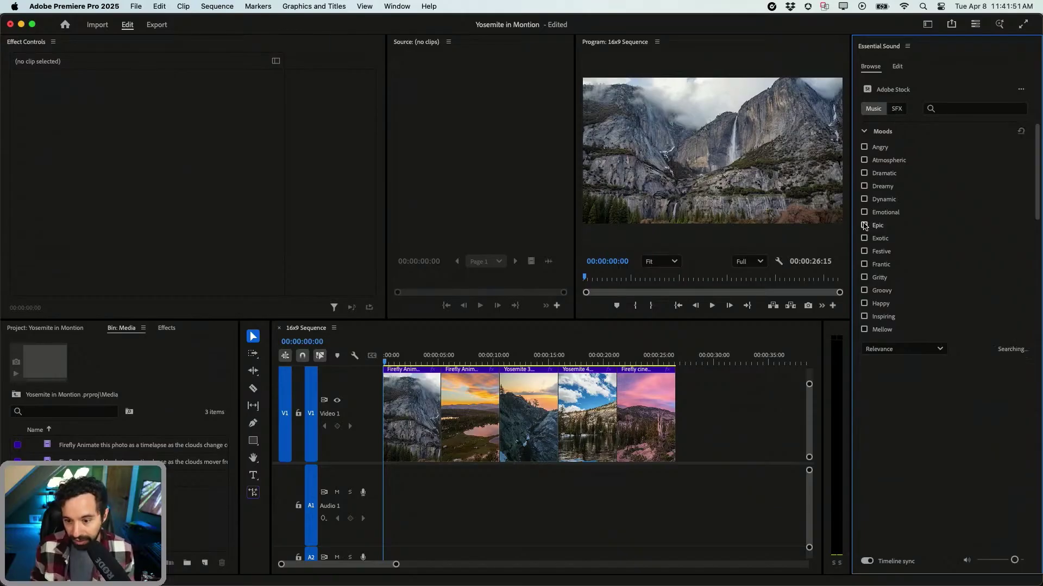
Filter Adobe Stock music to the Epic mood and preview the Air track against the timeline
left_click(785, 267)
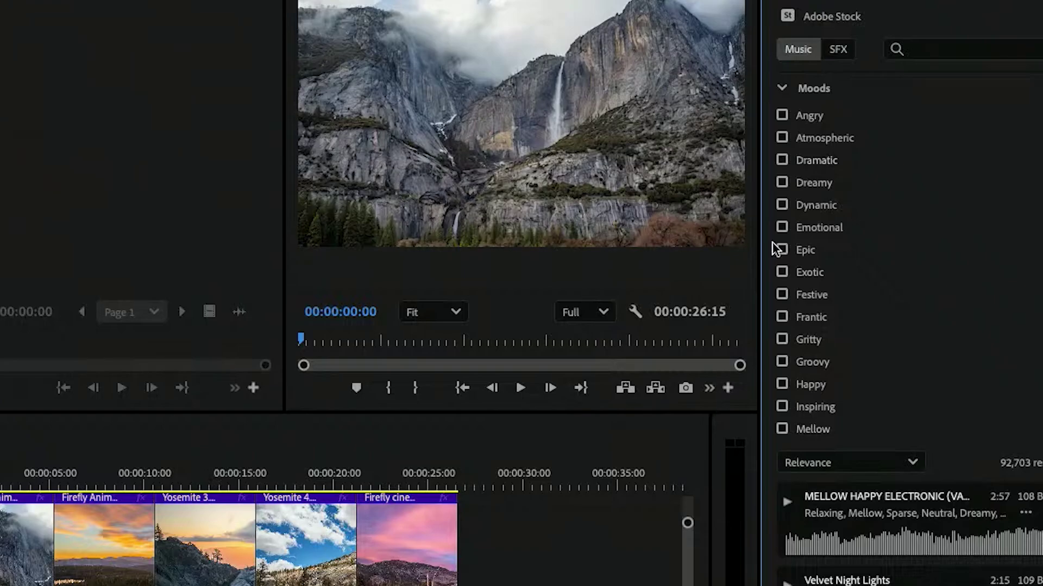
left_click(864, 225)
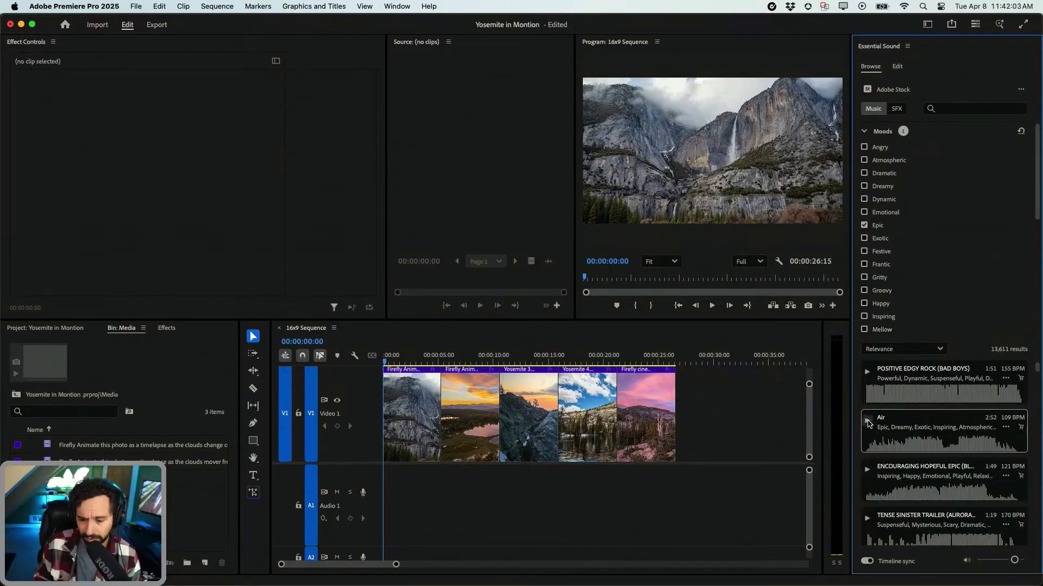
left_click(868, 421)
key("XF86AudioRaiseVolume")
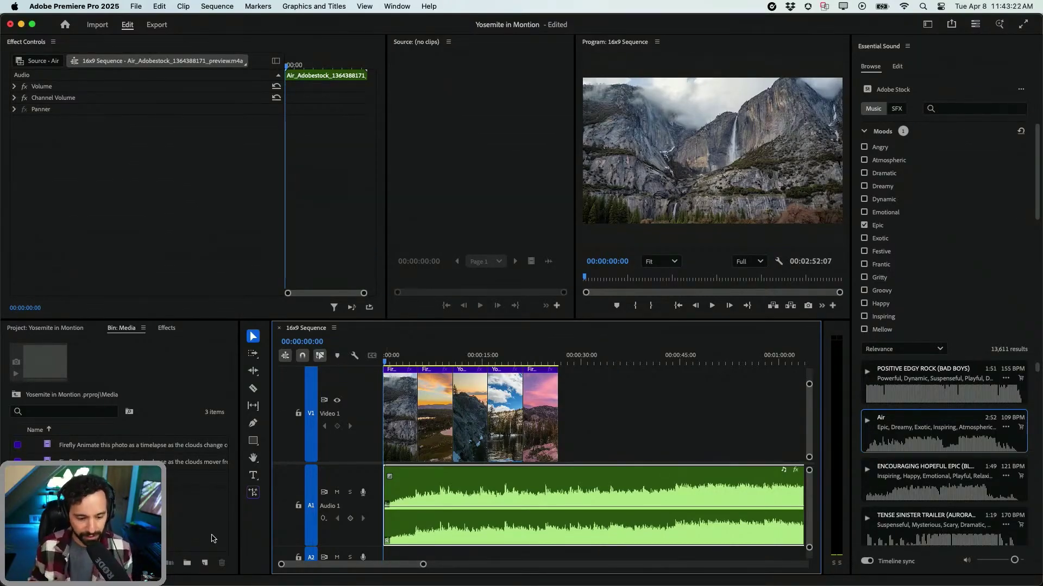
Create a Black Video item and insert it at the start of V1, pushing the timelapses later
left_click(205, 563)
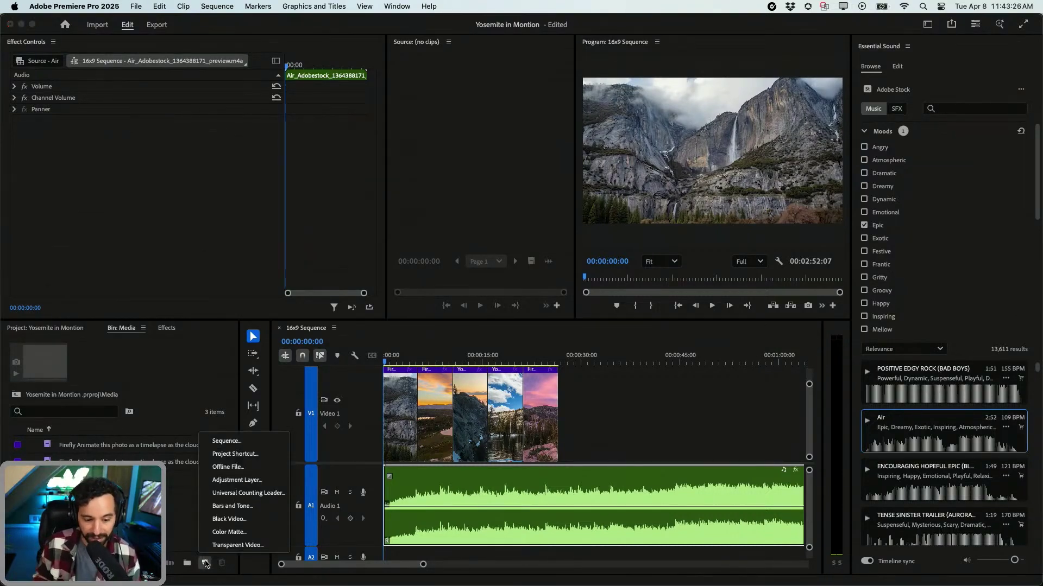
left_click(229, 520)
key("Return")
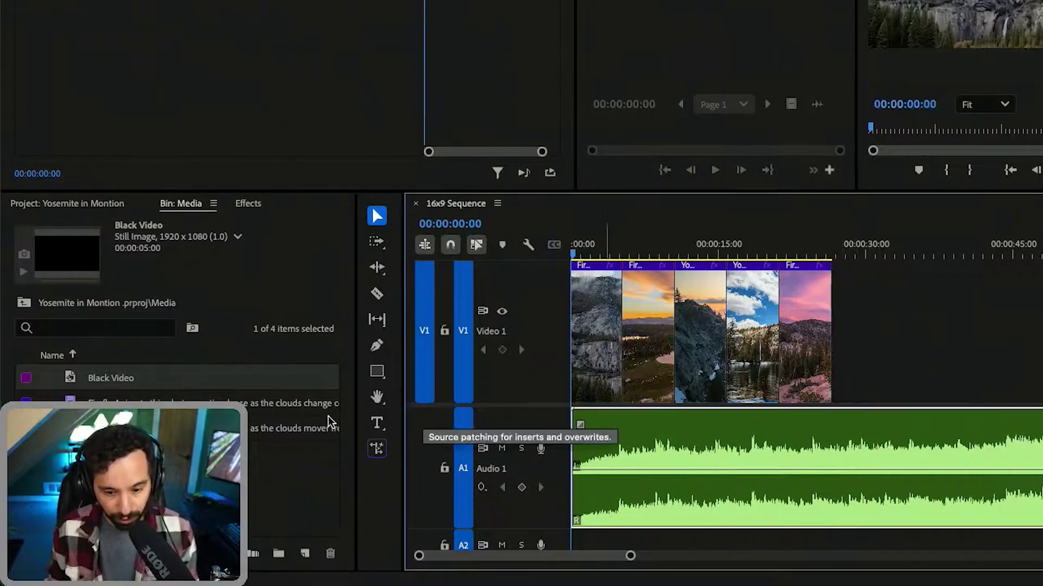
left_click_drag(126, 376, 561, 332)
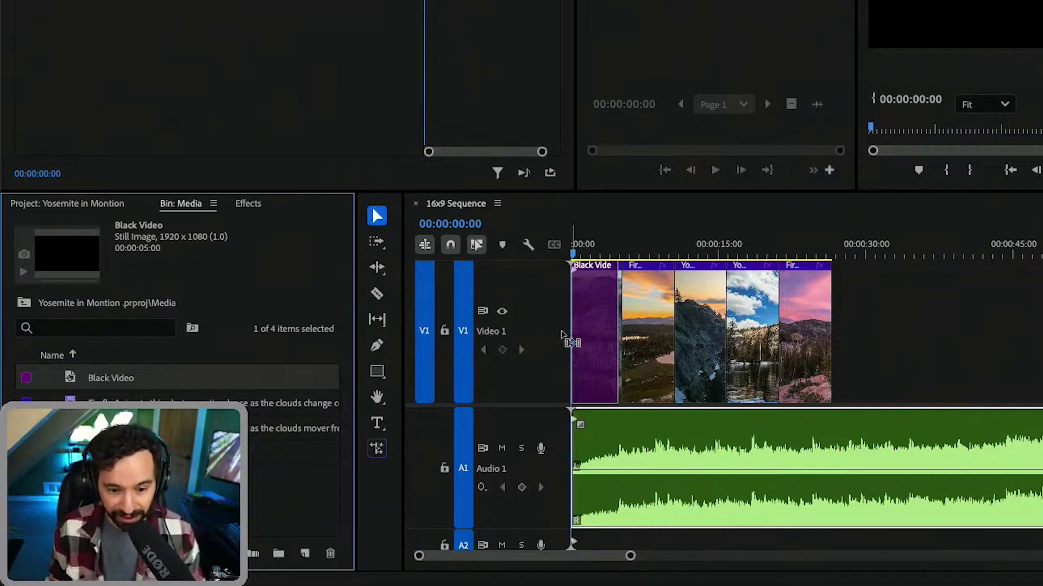
left_click_drag(561, 333, 561, 332)
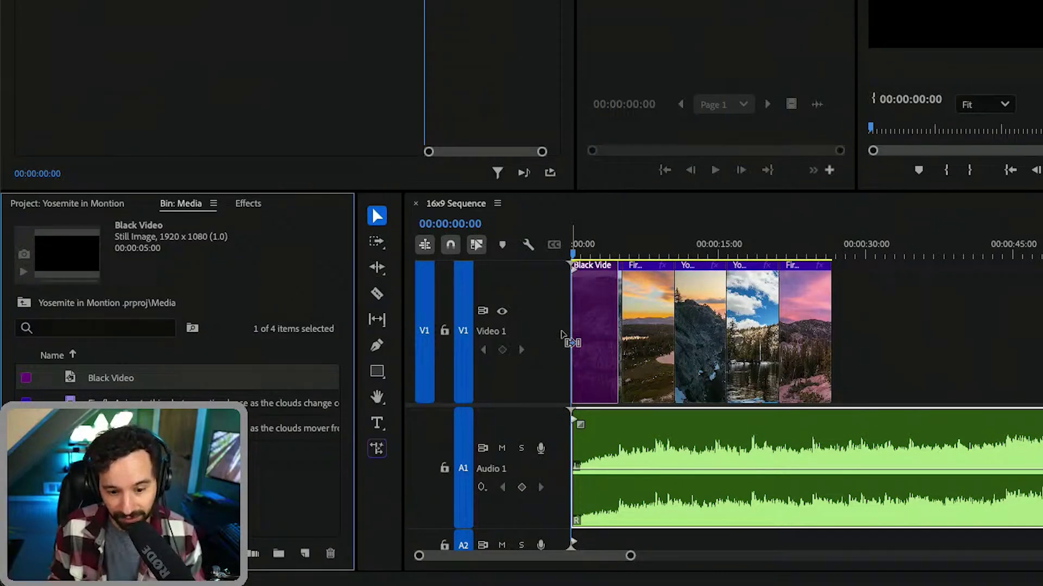
left_click_drag(561, 332, 563, 333)
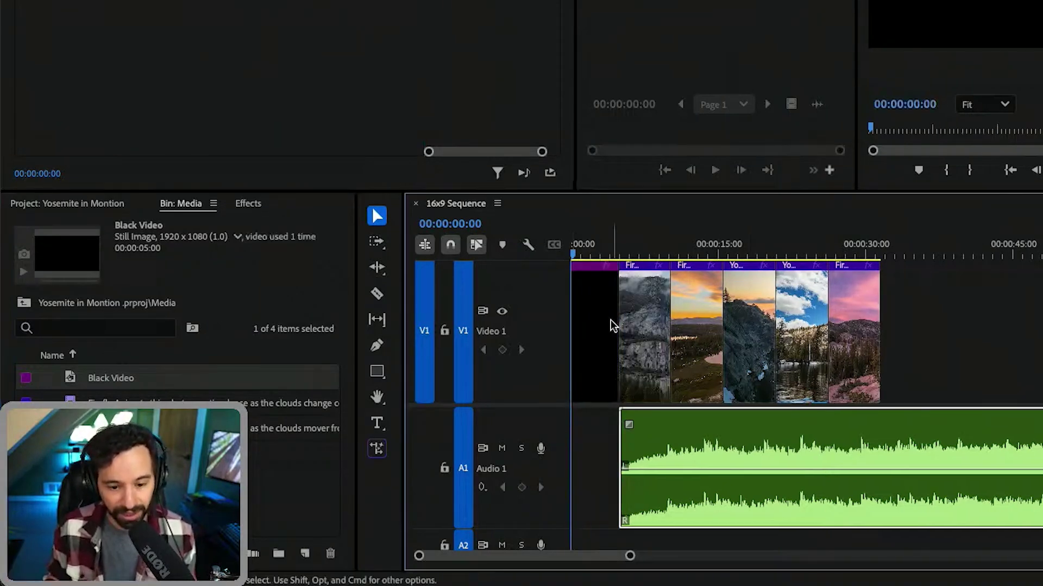
Move the Air music on A1 so it starts at 00:00 beneath the black intro
left_click(617, 239)
left_click_drag(412, 349, 400, 348)
left_click_drag(494, 478, 427, 484)
Type the title 'Yosemite in Motion' in the Program monitor over the Black Video intro
left_click(398, 410)
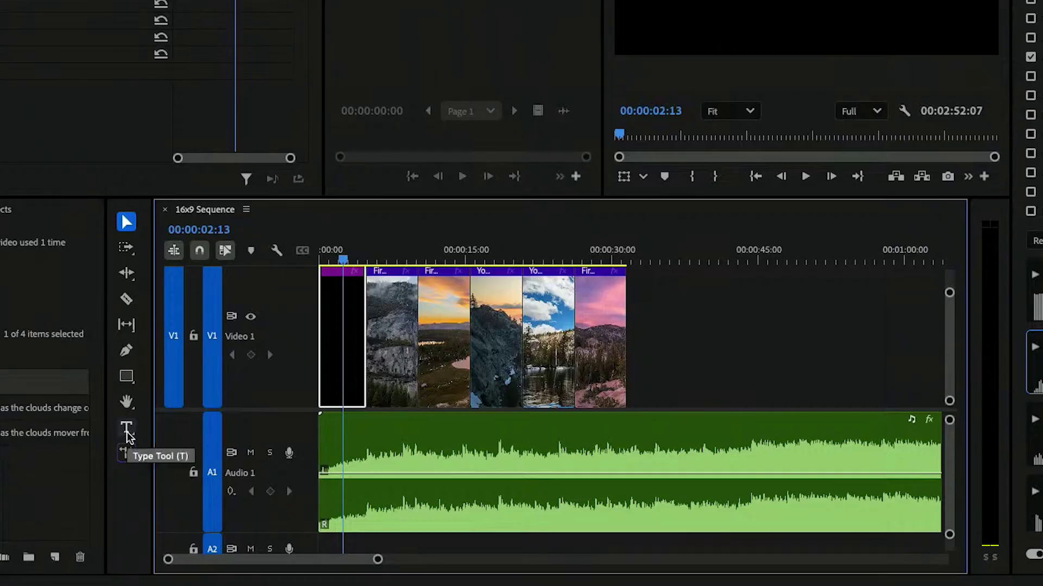
left_click(127, 429)
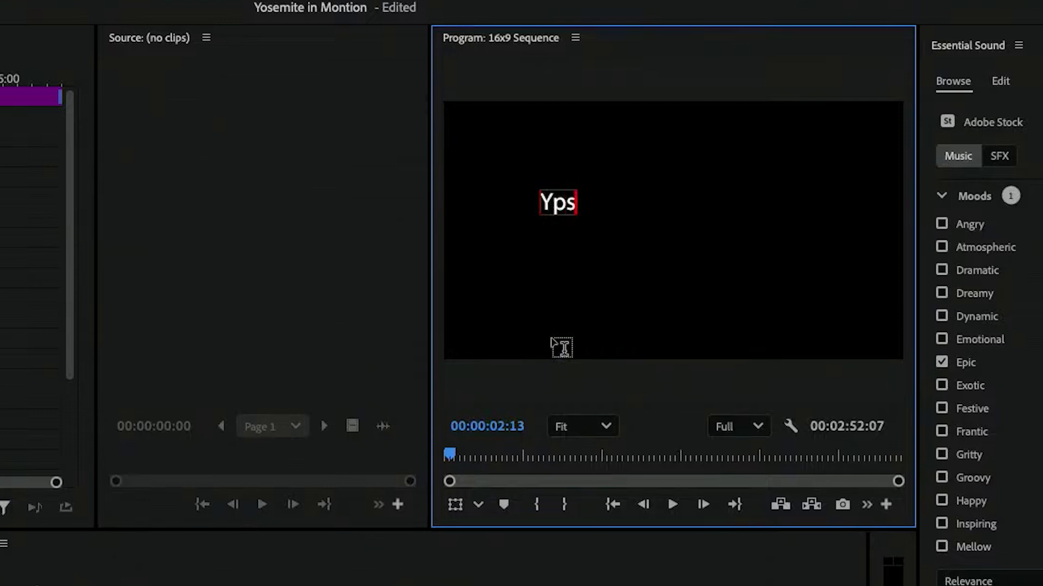
key("BackSpace")
key("BackSpace")
type("osem")
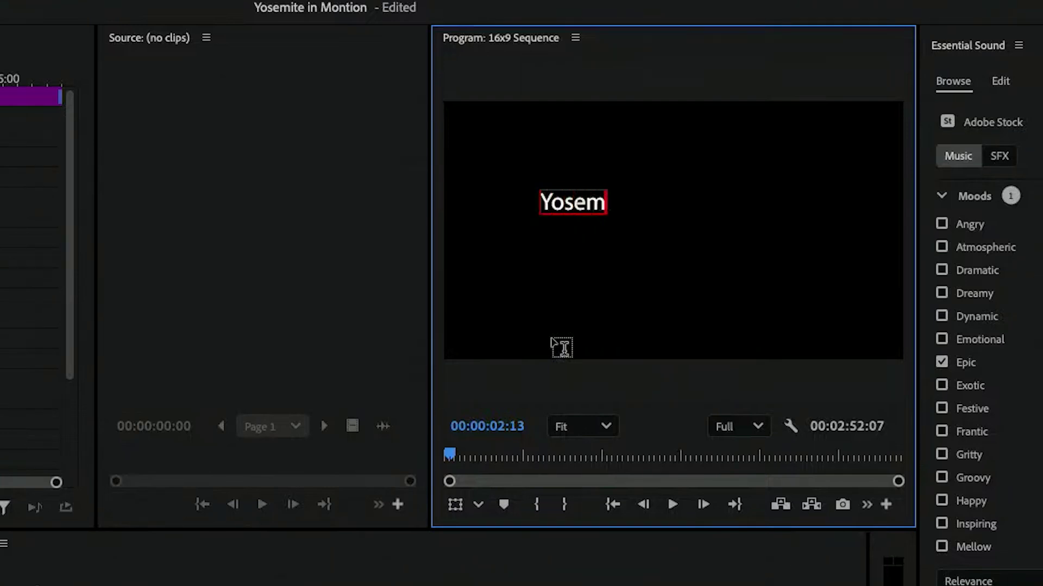
type("ite in Motion")
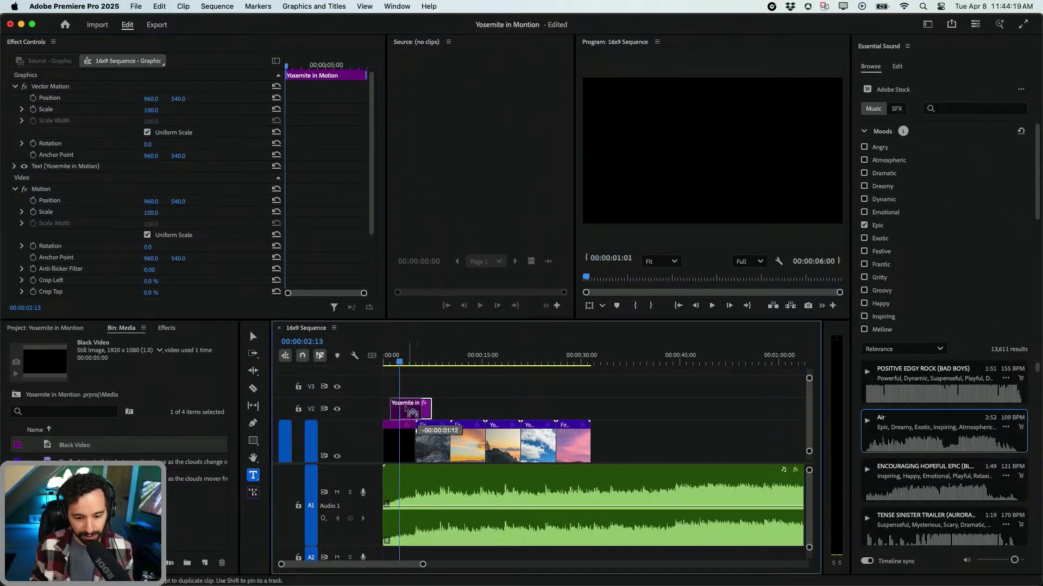
left_click(404, 408)
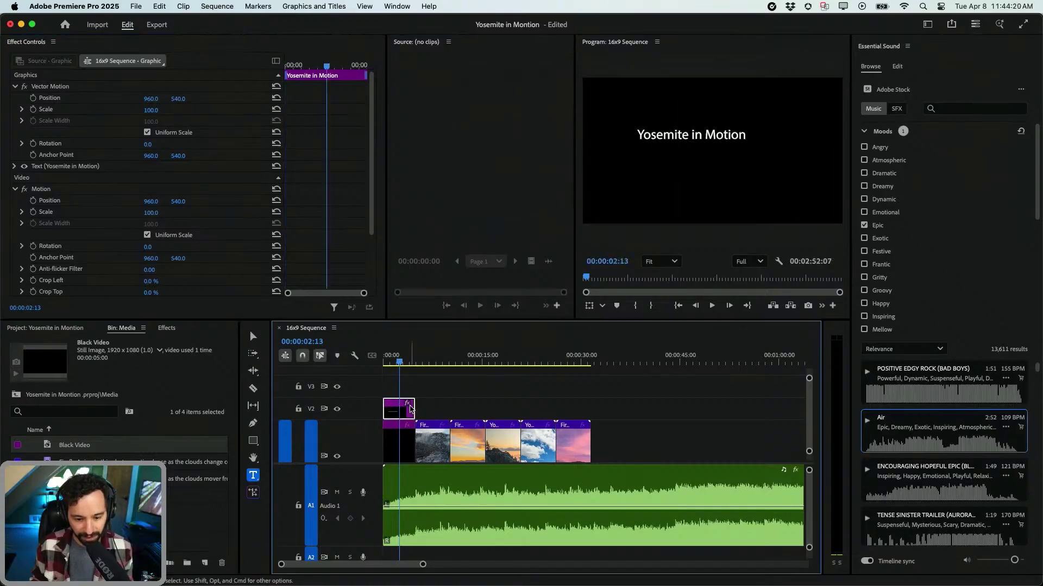
Keyframe the title's opacity from 1% at 00:00 to 100% at 00:00:01:09 with Ease In
key("v")
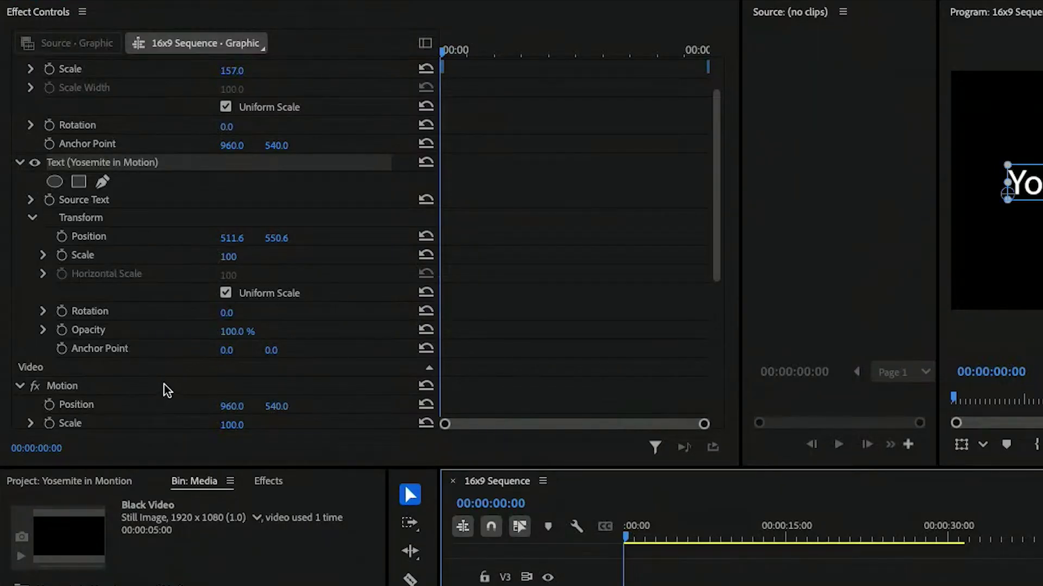
scroll(169, 390, "down", 1)
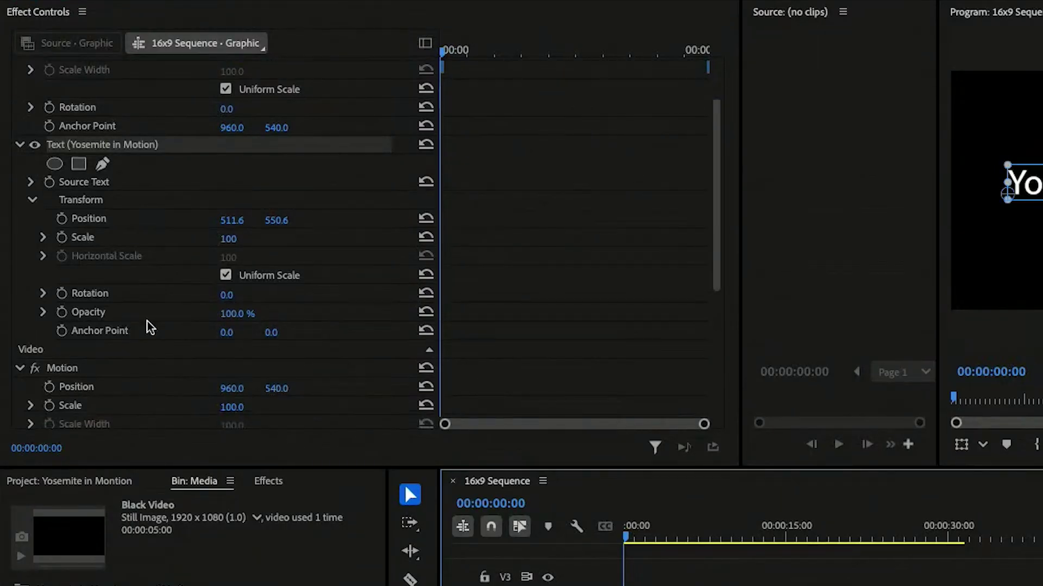
left_click(61, 314)
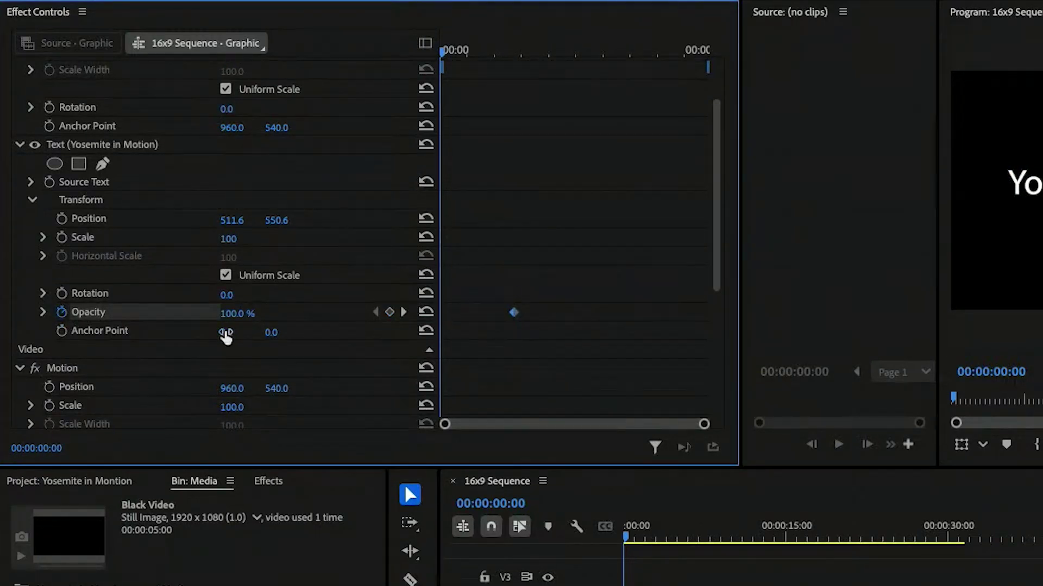
left_click_drag(462, 48, 441, 48)
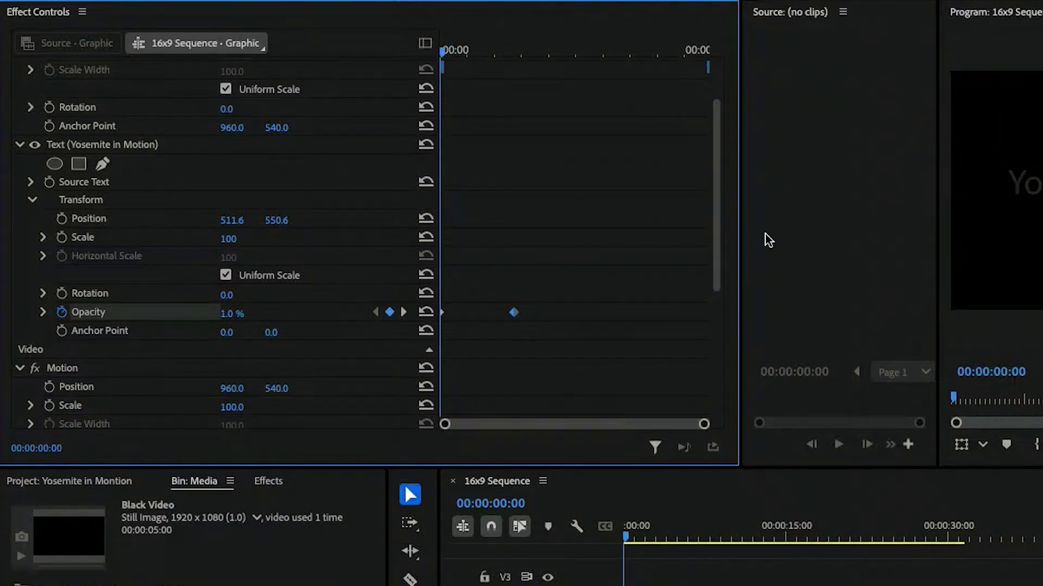
left_click_drag(443, 290, 515, 324)
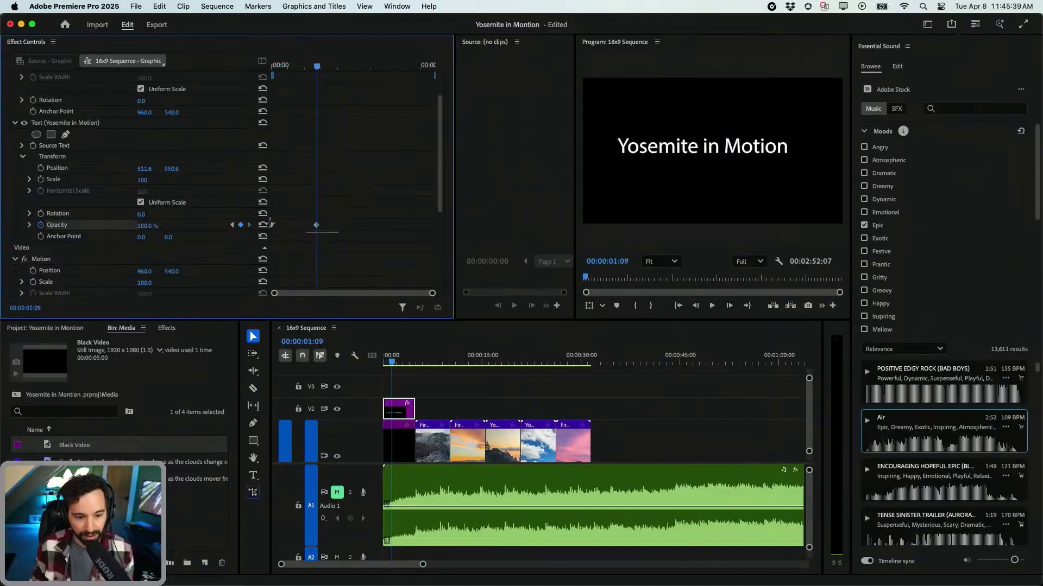
right_click(317, 228)
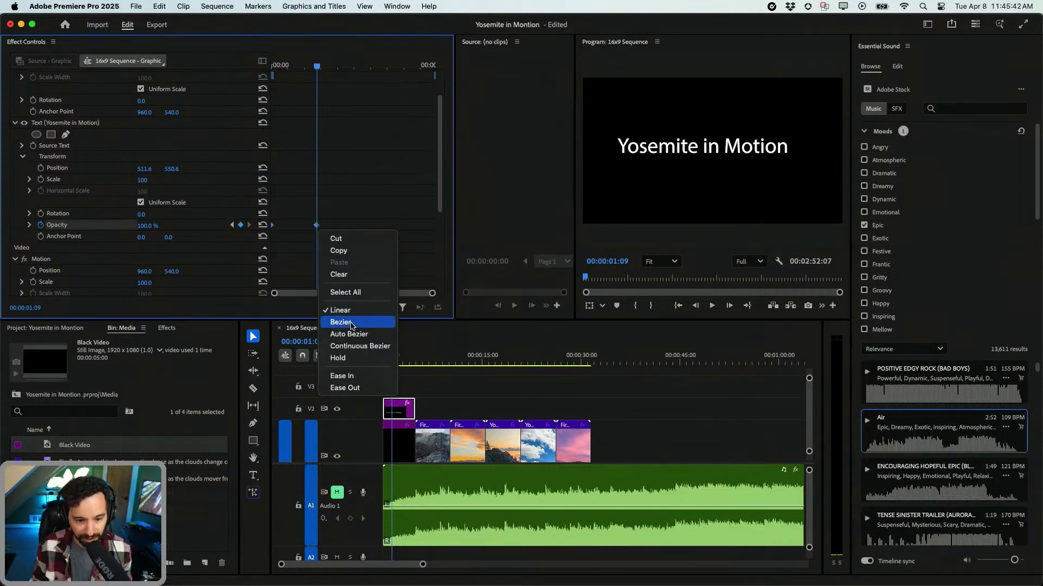
left_click(357, 374)
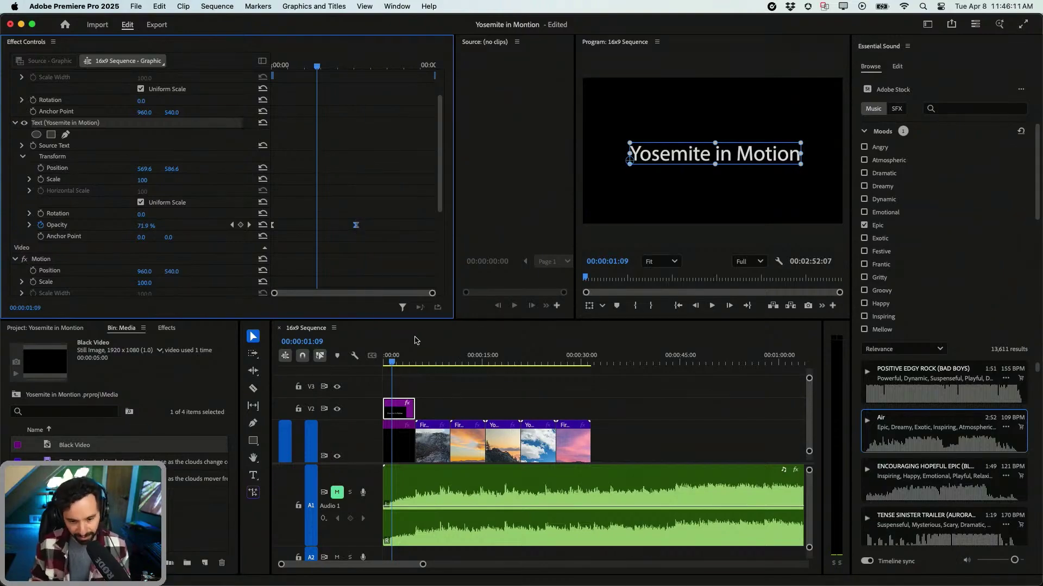
Zoom the timeline in on the intro and select the title's opening Cross Dissolve
key("=")
key("=")
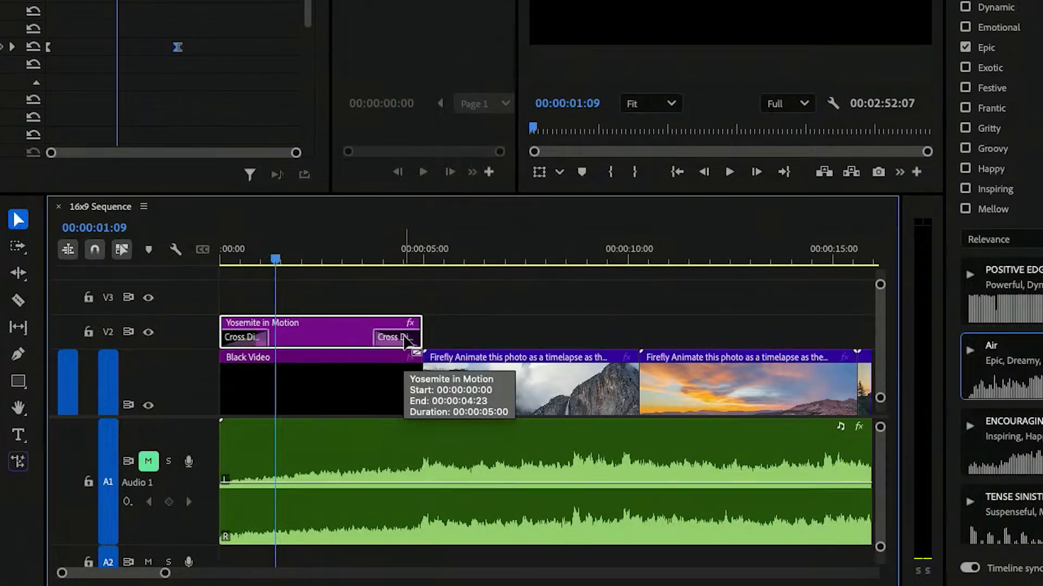
left_click(246, 338)
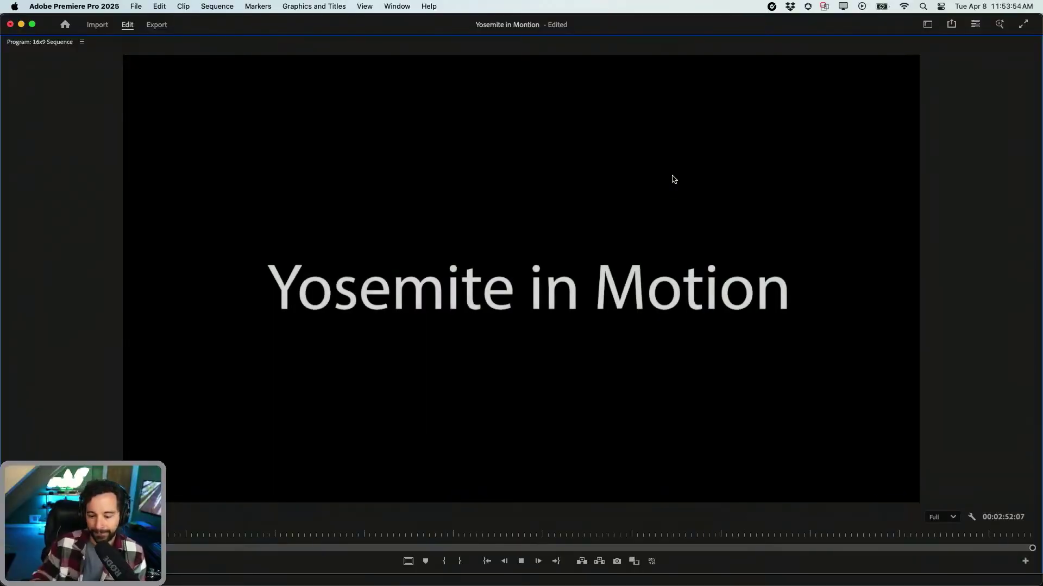
key("XF86AudioRaiseVolume")
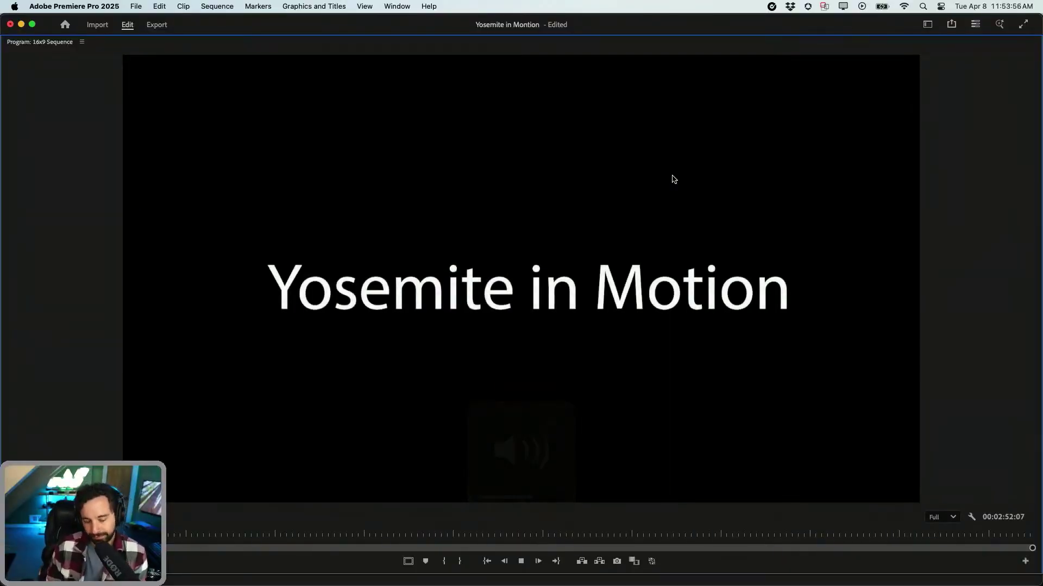